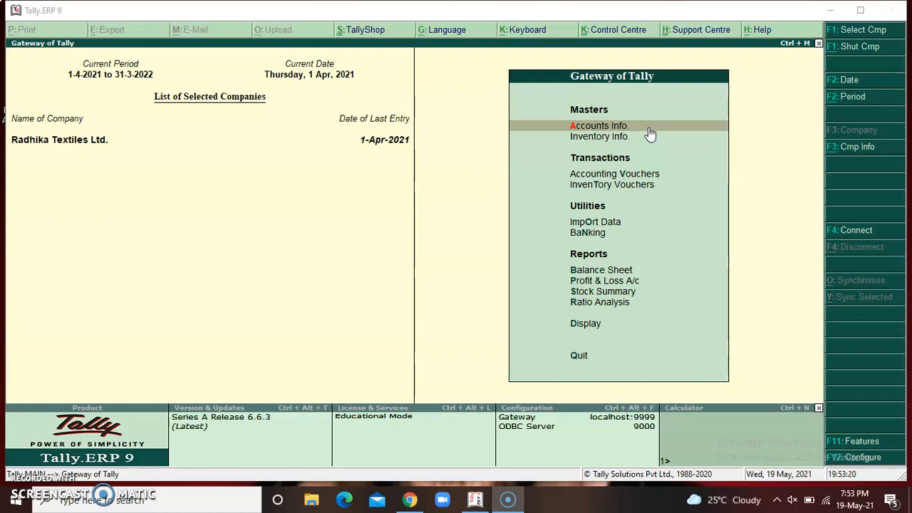
Open the company's account groups in display mode for a single group.
click(438, 155)
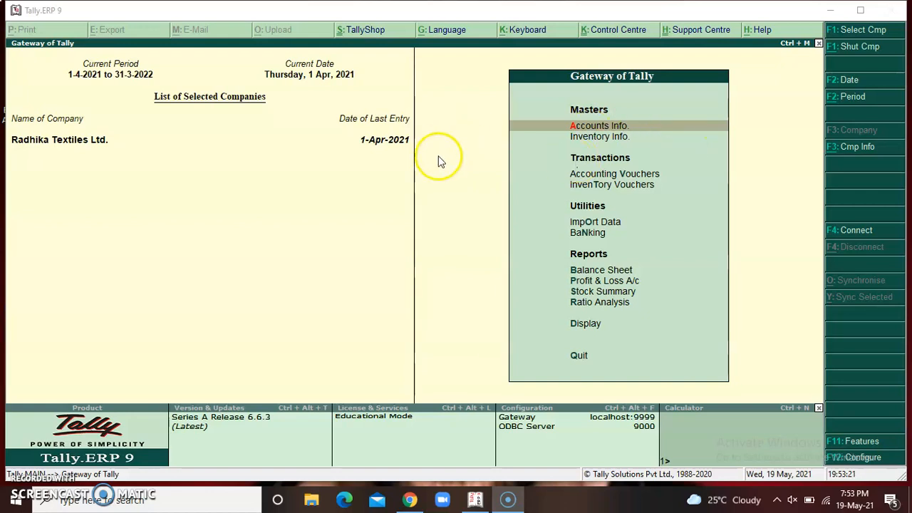
click(702, 145)
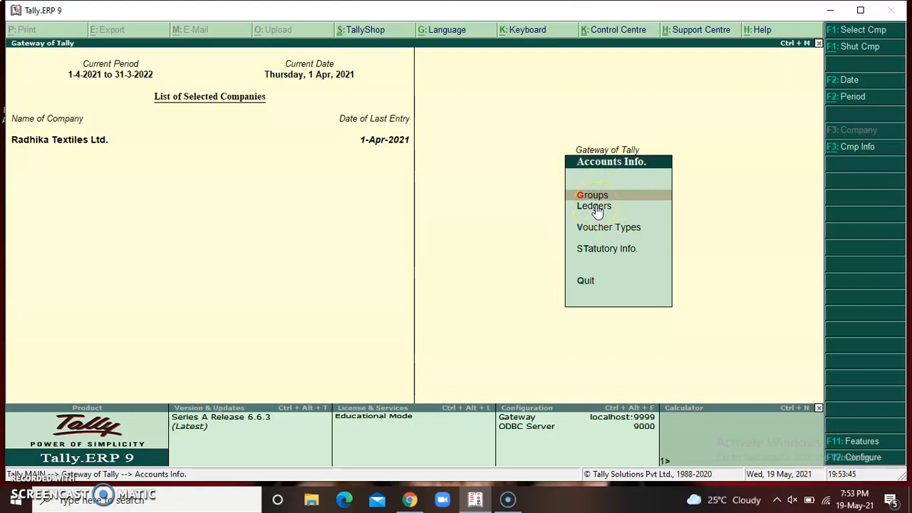
key(Return)
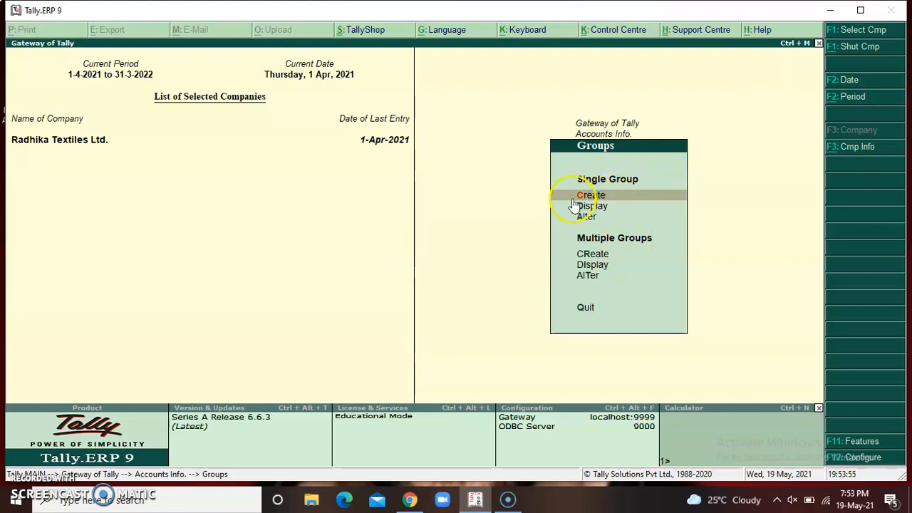
click(609, 208)
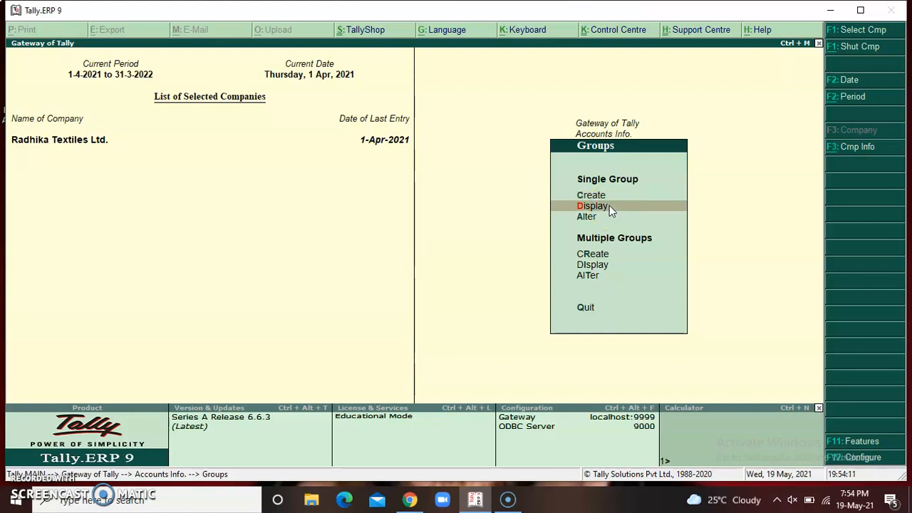
click(609, 205)
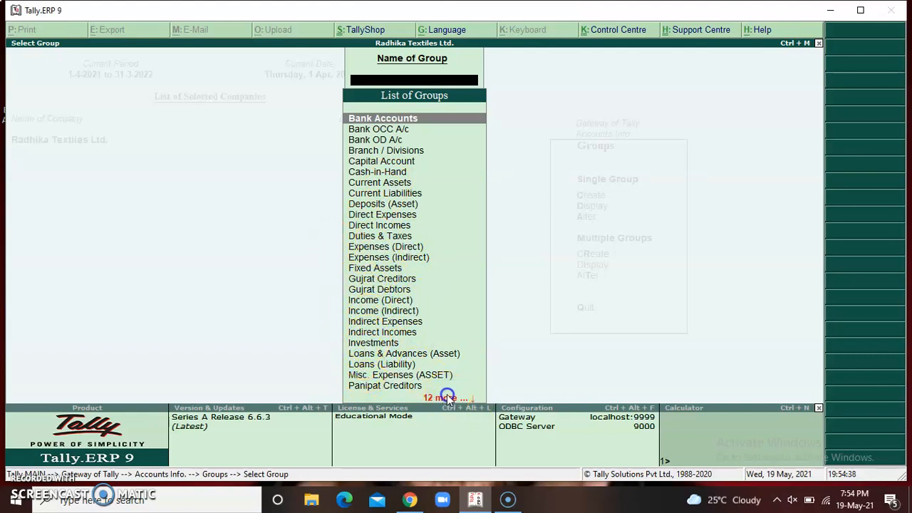
Look through the list of existing account groups, from Bank Accounts down to Unsecured Loans, and close the list.
key(Down)
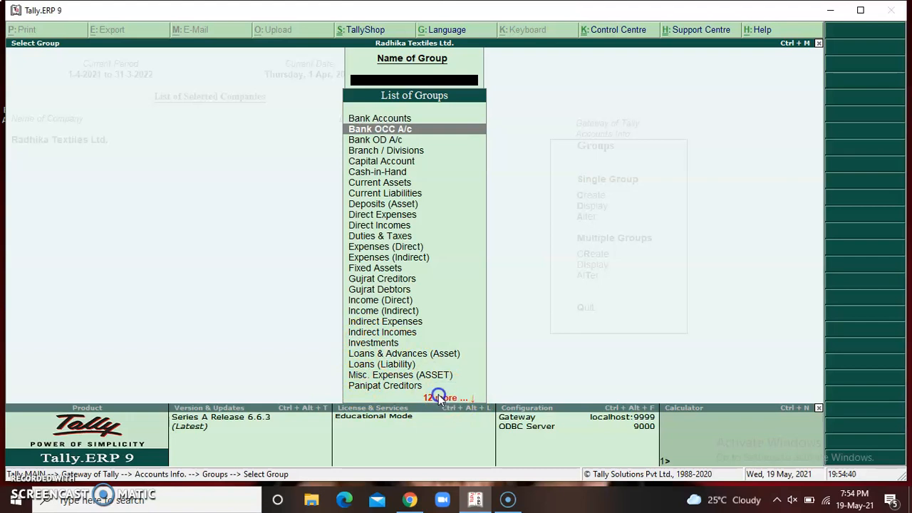
key(Down)
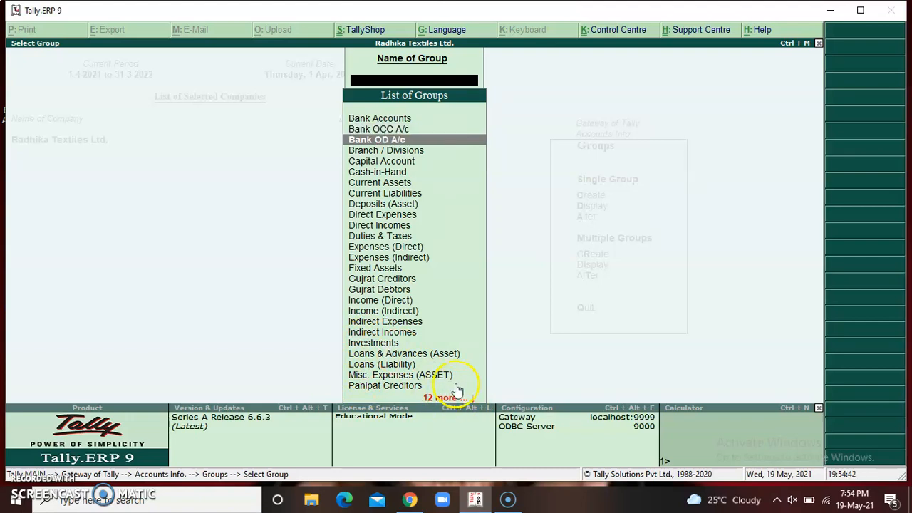
key(Down)
key(Down)
key(Down)
key(Down)
key(Down)
key(Down)
key(Down)
key(Down)
key(Down)
key(Down)
key(Down)
key(Down)
key(Down)
key(Down)
key(Down)
key(Down)
key(Down)
key(Down)
key(Down)
key(Down)
key(Down)
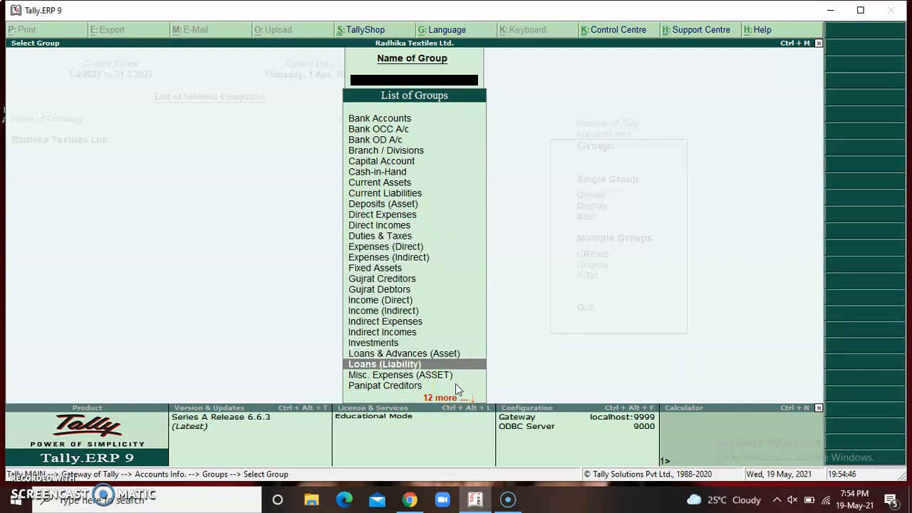
key(Down)
key(Down)
key(Down)
key(Down)
key(Down)
key(Down)
key(Down)
key(Down)
key(Down)
key(Down)
key(Down)
key(Down)
key(Down)
key(Down)
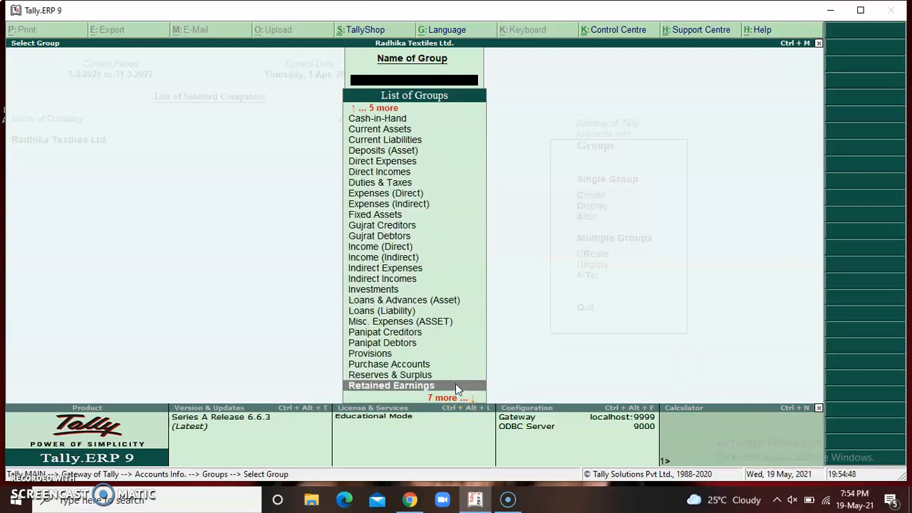
key(Up)
key(Up)
key(Up)
key(Up)
key(Up)
key(Up)
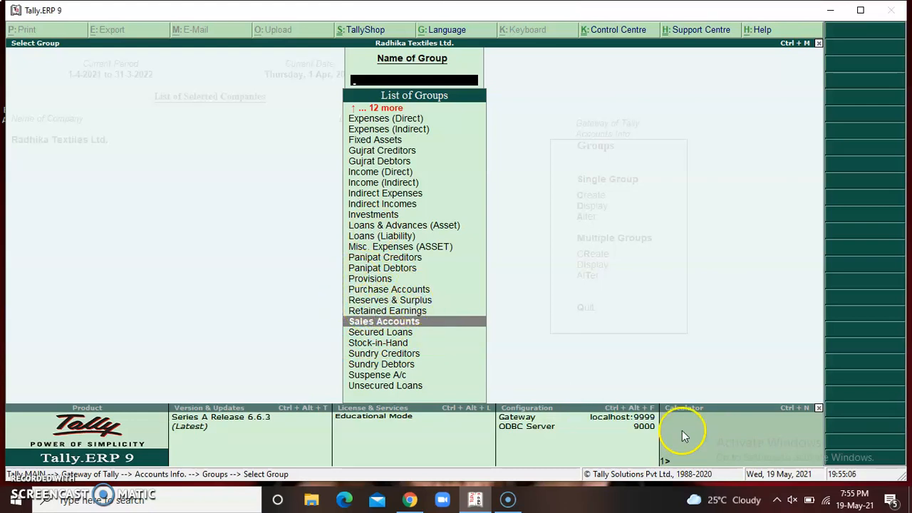
key(Escape)
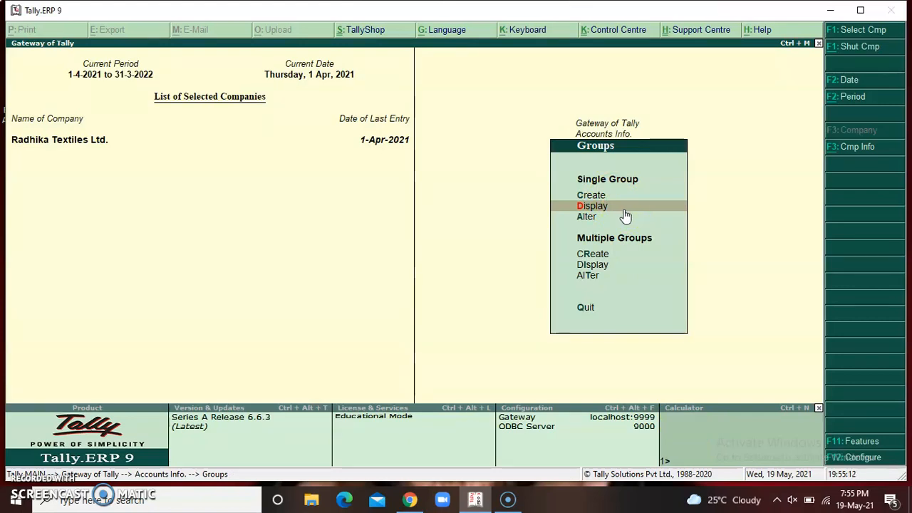
Start creating a single group named Karnal Debtors and leave its alias blank.
key(Up)
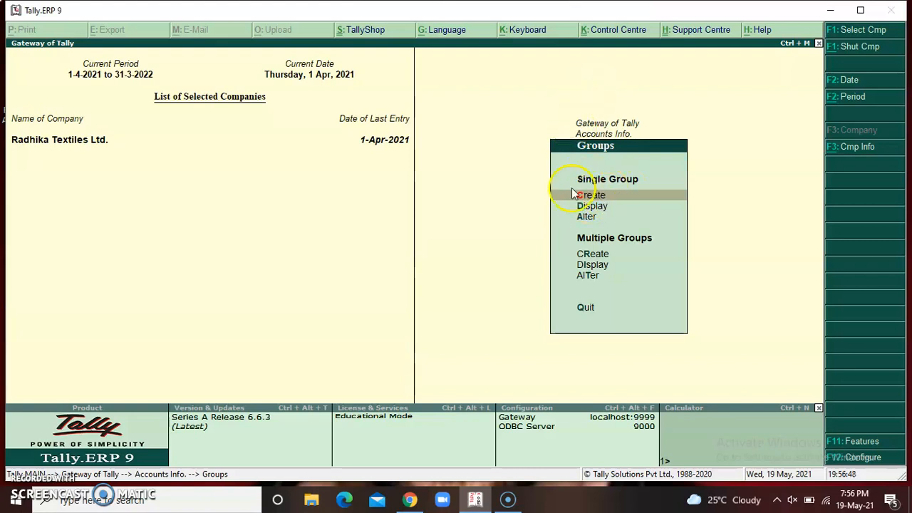
click(619, 209)
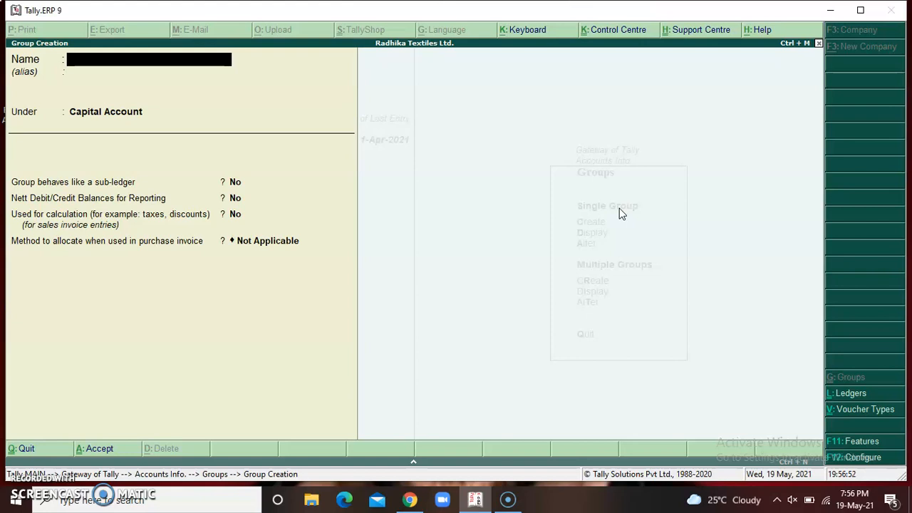
click(97, 56)
text(Karnal Debto)
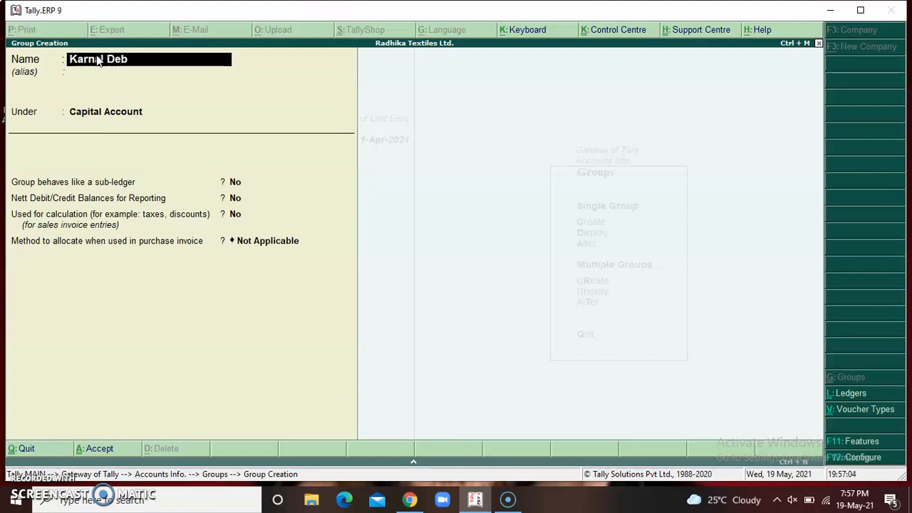
text(rs)
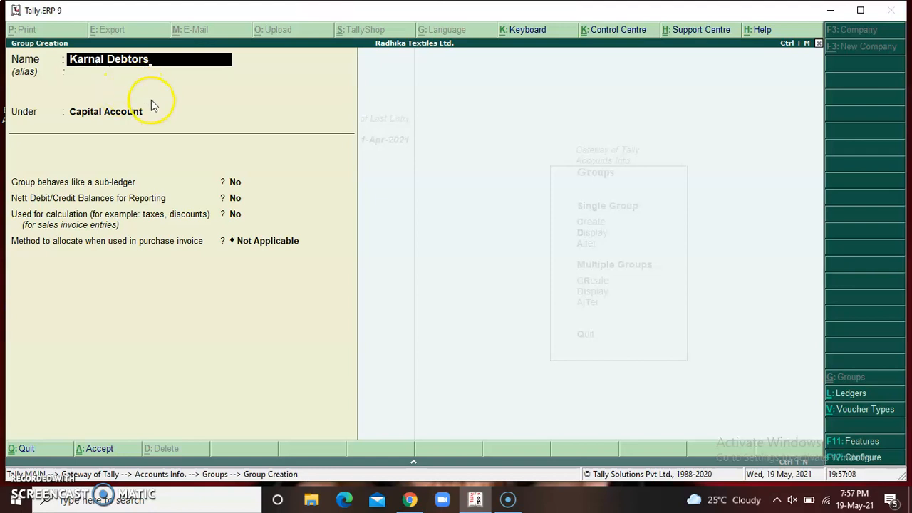
key(Return)
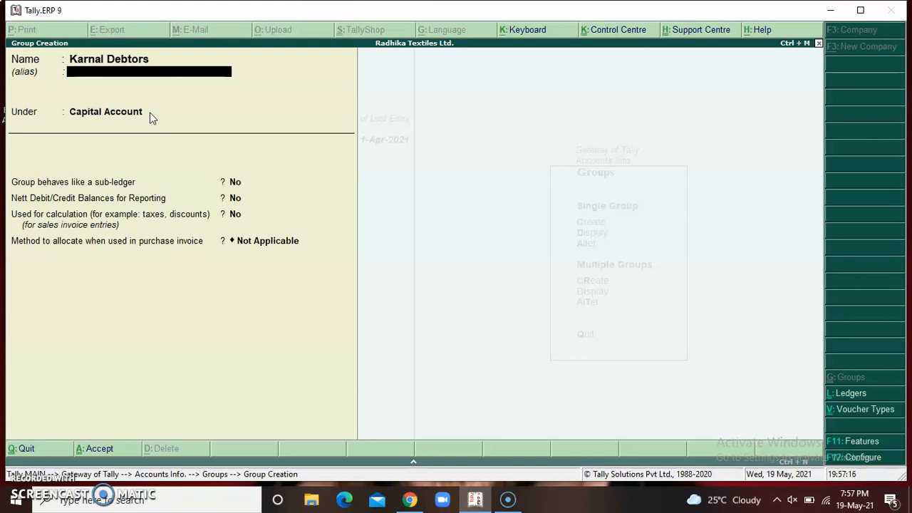
key(Return)
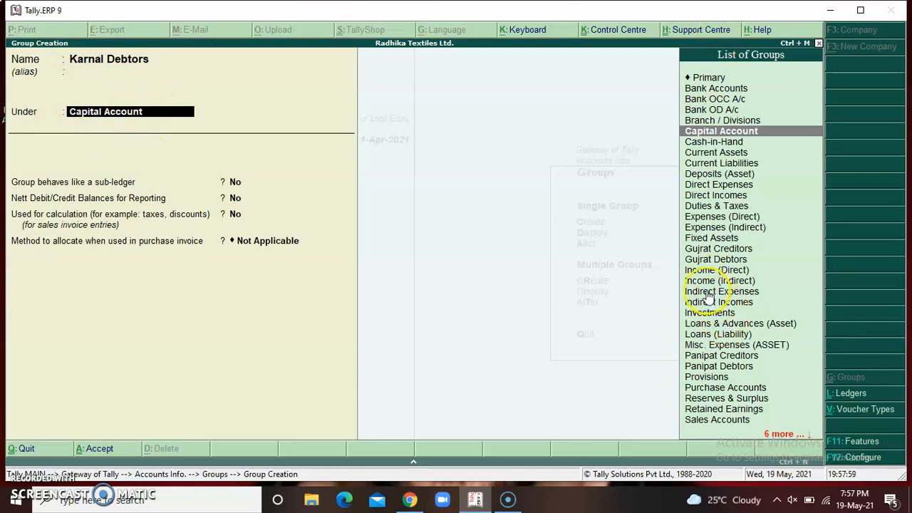
key(Down)
key(Down)
key(Down)
key(Down)
key(Down)
key(Down)
key(Down)
key(Down)
key(Down)
key(Down)
key(Down)
key(Down)
key(Down)
key(Down)
key(Down)
key(Down)
key(Down)
key(Down)
key(Down)
key(Down)
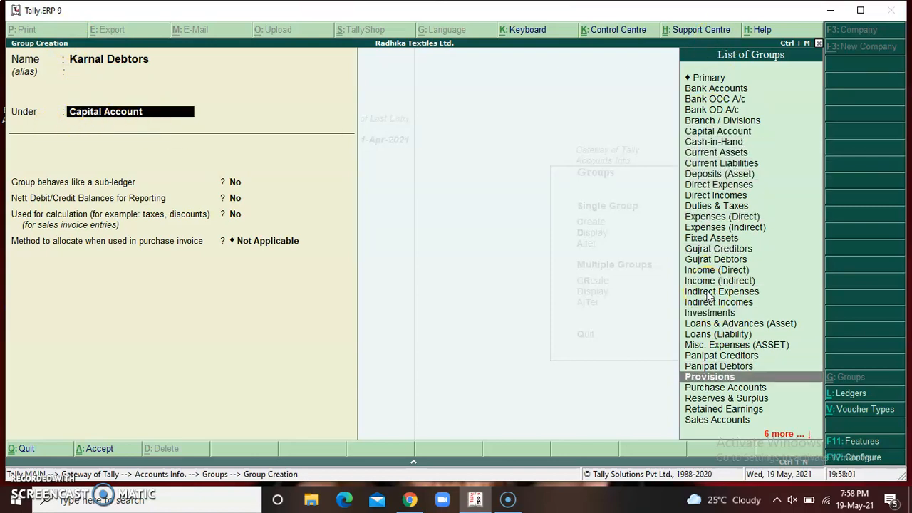
text(s)
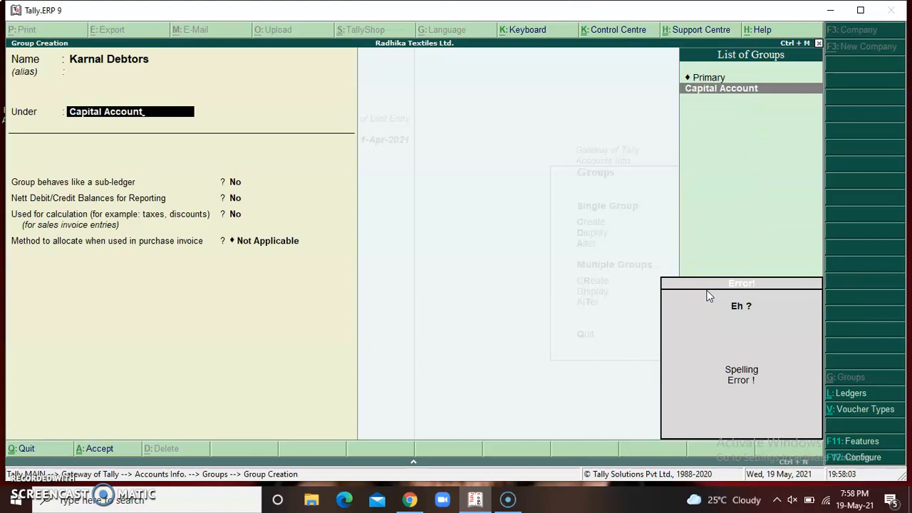
Place the Karnal Debtors group under Sundry Debtors instead of Capital Account and set it to behave like a sub-ledger.
key(BackSpace)
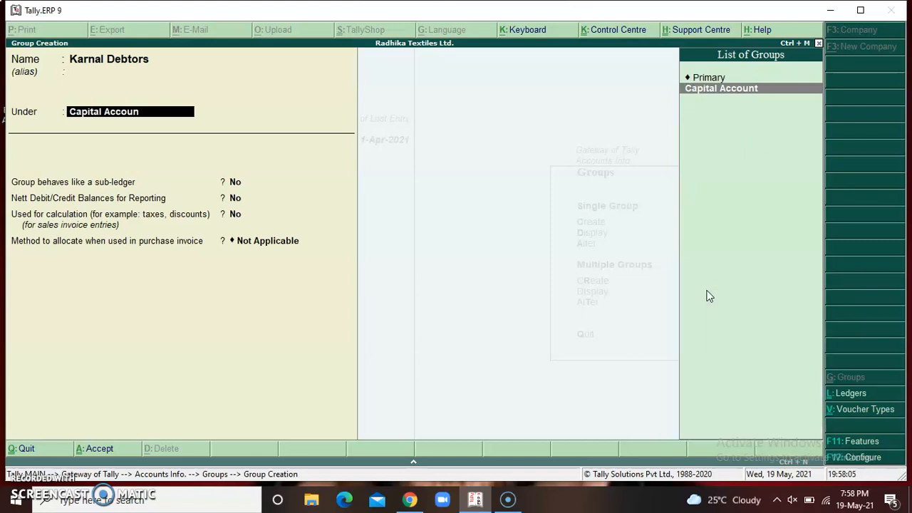
key(BackSpace)
key(BackSpace)
key(BackSpace)
key(BackSpace)
key(BackSpace)
key(BackSpace)
key(BackSpace)
key(BackSpace)
key(BackSpace)
key(BackSpace)
key(BackSpace)
key(BackSpace)
key(BackSpace)
key(BackSpace)
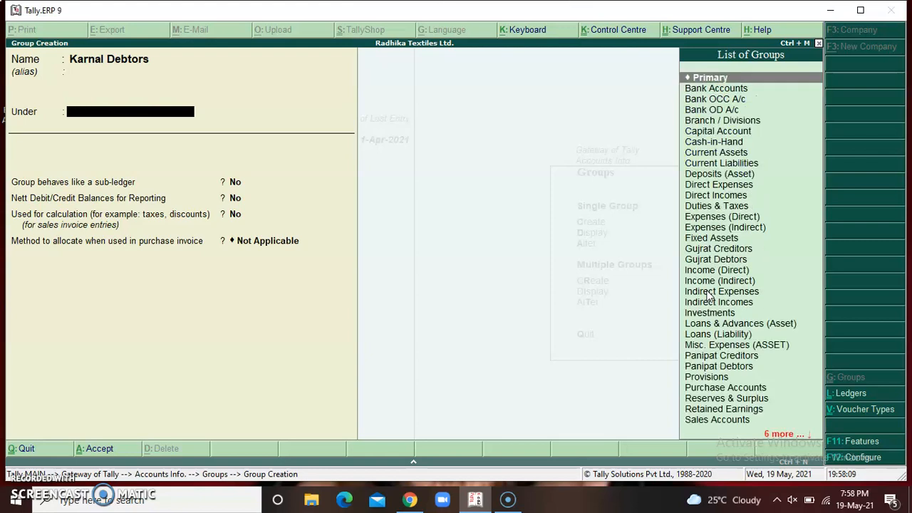
text(Su)
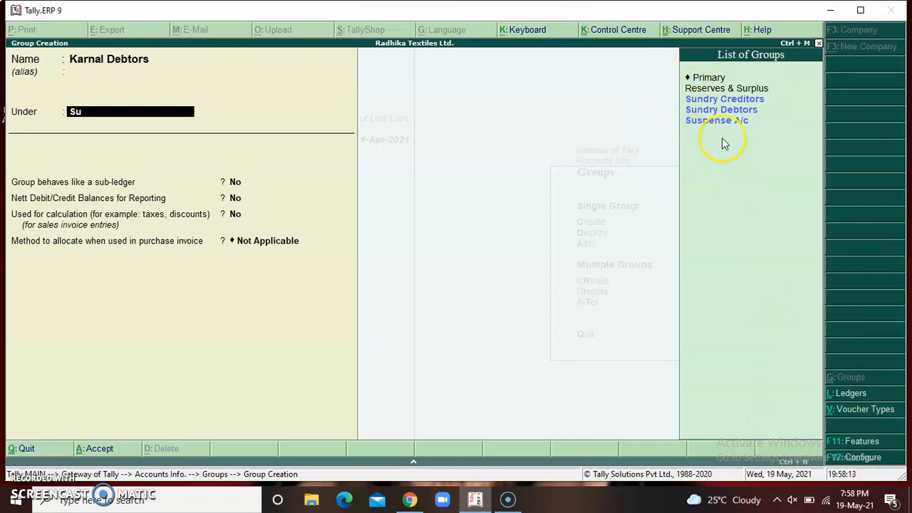
key(Down)
key(Down)
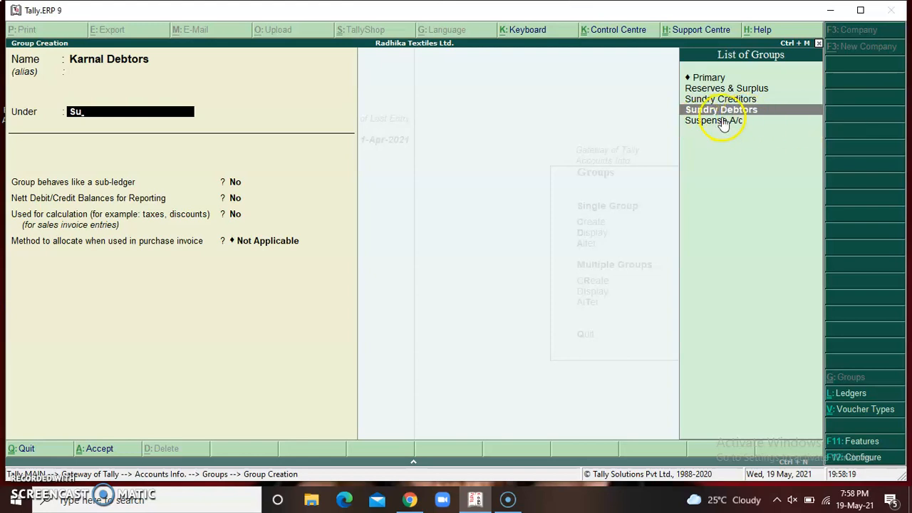
key(Return)
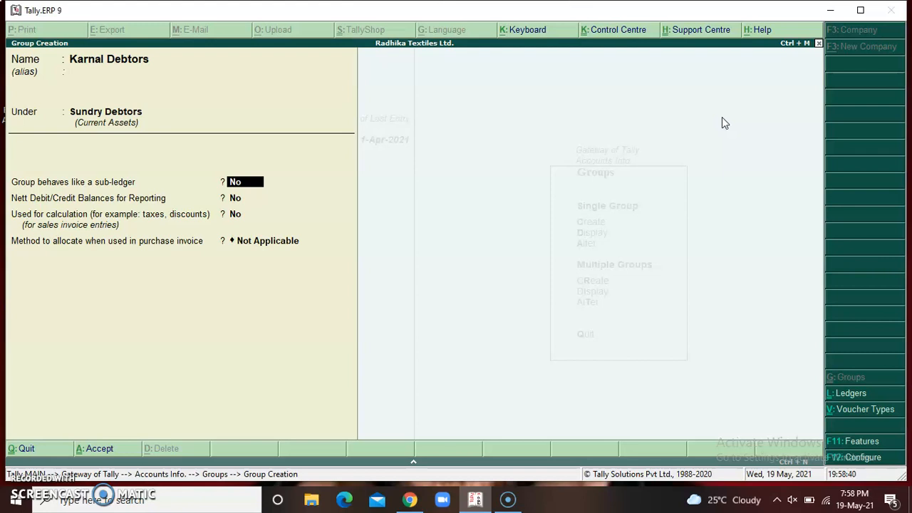
text(yes)
key(Return)
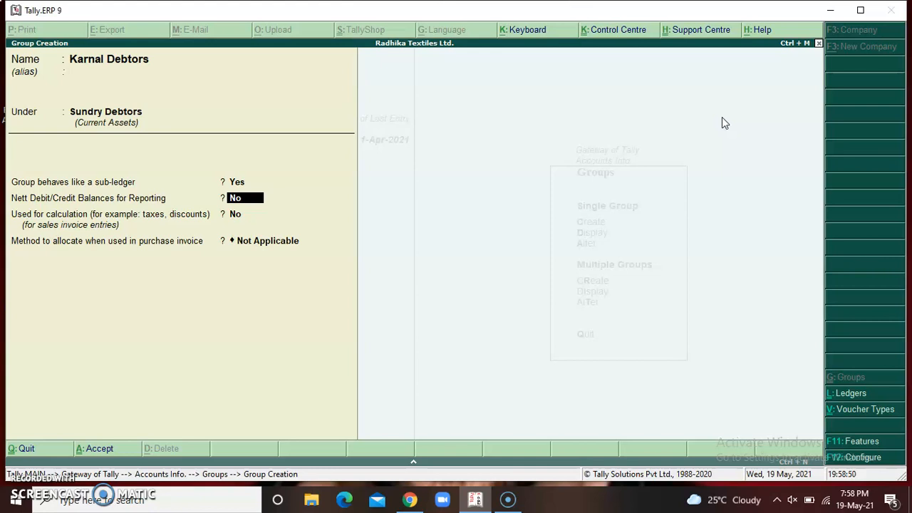
text(yes)
key(Return)
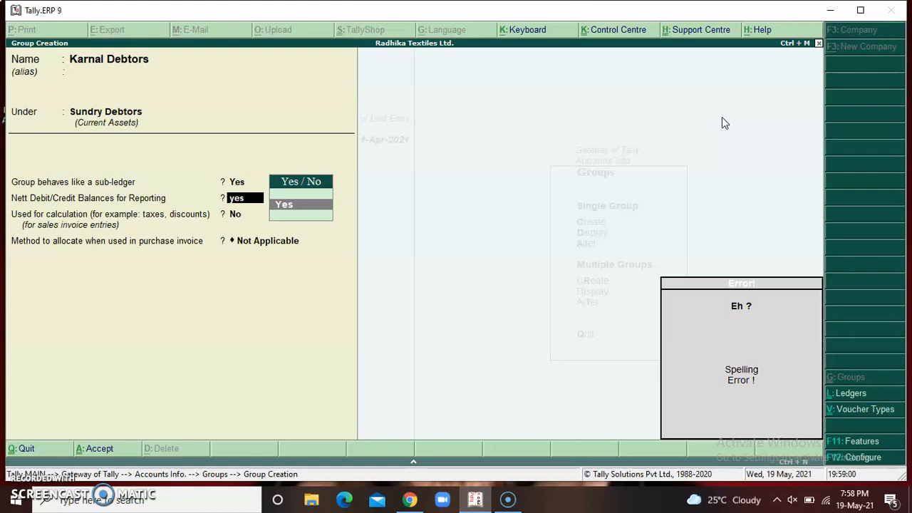
key(BackSpace)
key(BackSpace)
key(BackSpace)
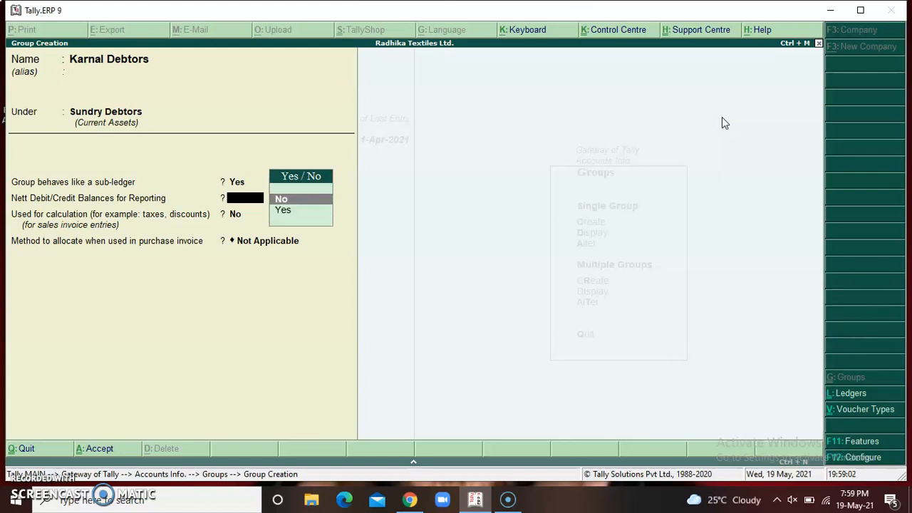
Save Karnal Debtors with No for nett debit/credit balances and calculation use, and Not Applicable as the allocation method.
key(Return)
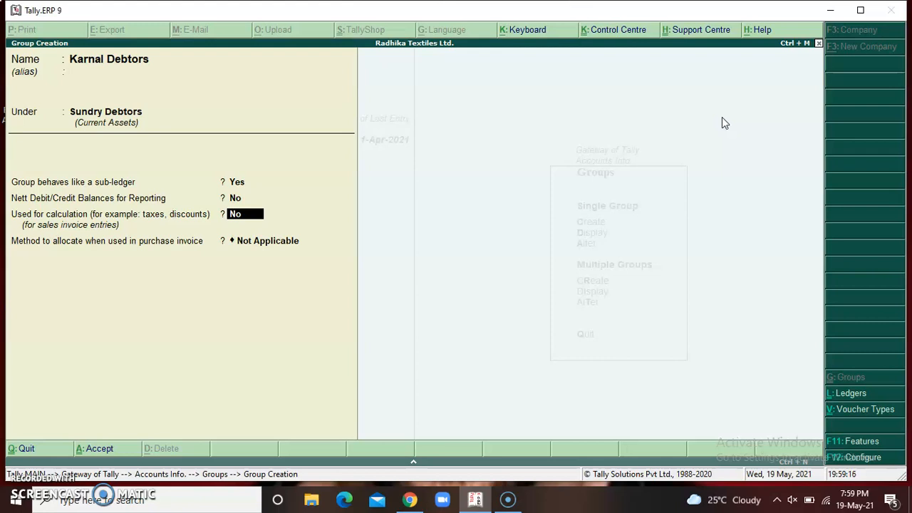
key(Return)
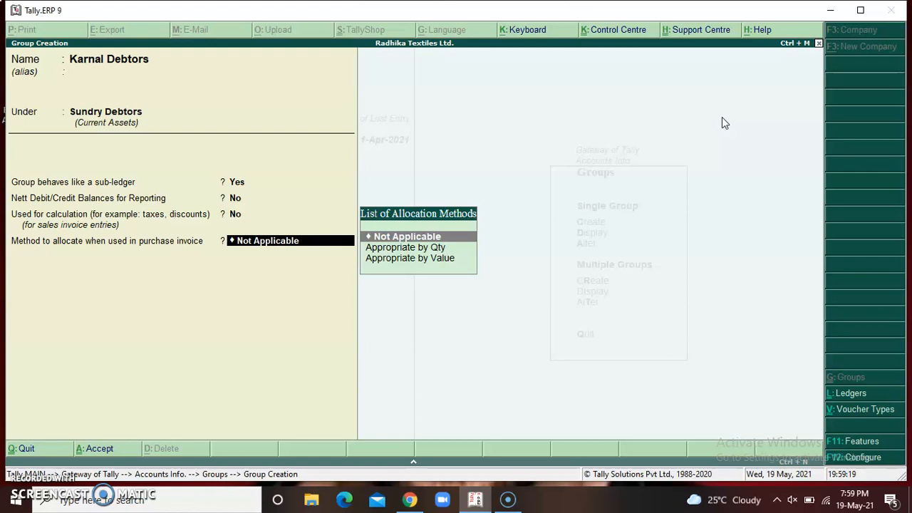
key(Return)
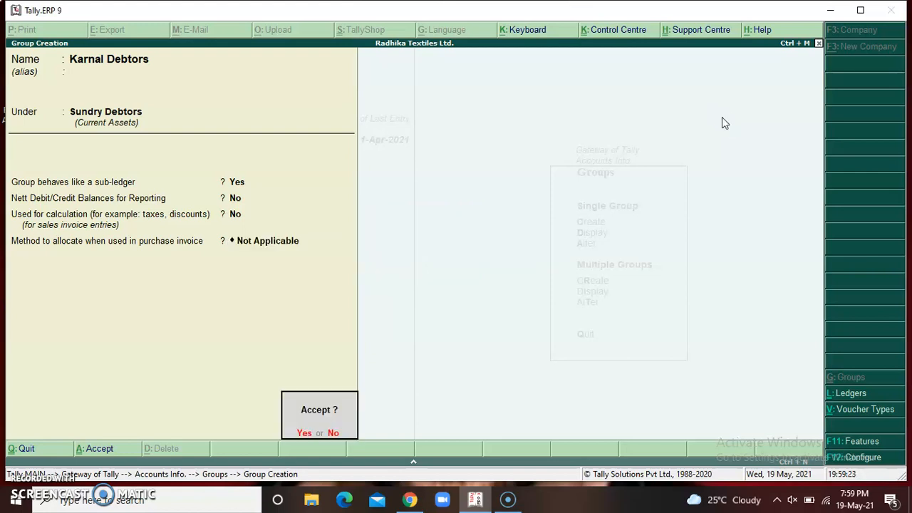
key(Return)
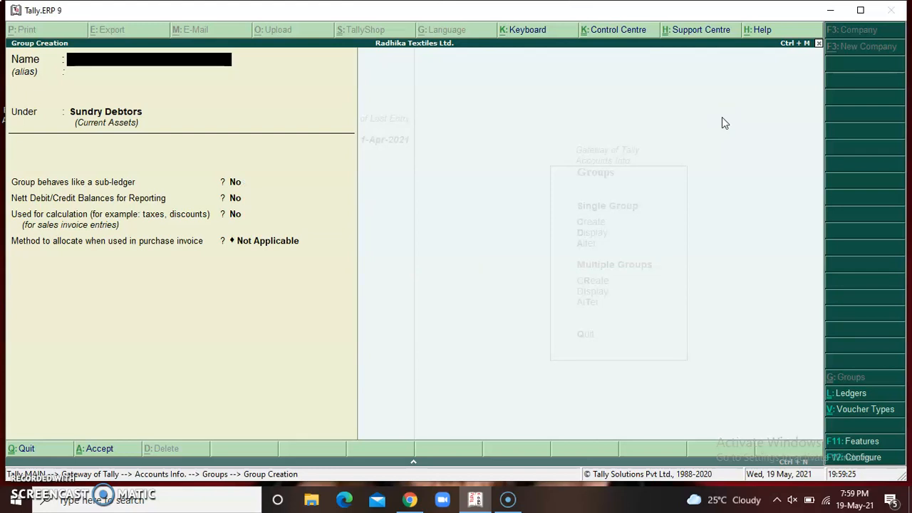
Name the new group Sonepat Debtors, leave its alias blank and keep it under Sundry Debtors.
text(Sonepat Debtors)
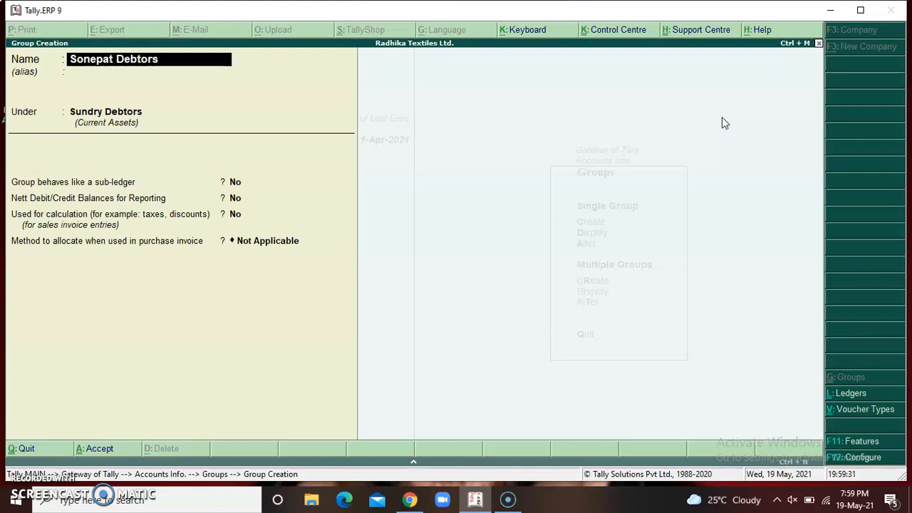
key(Return)
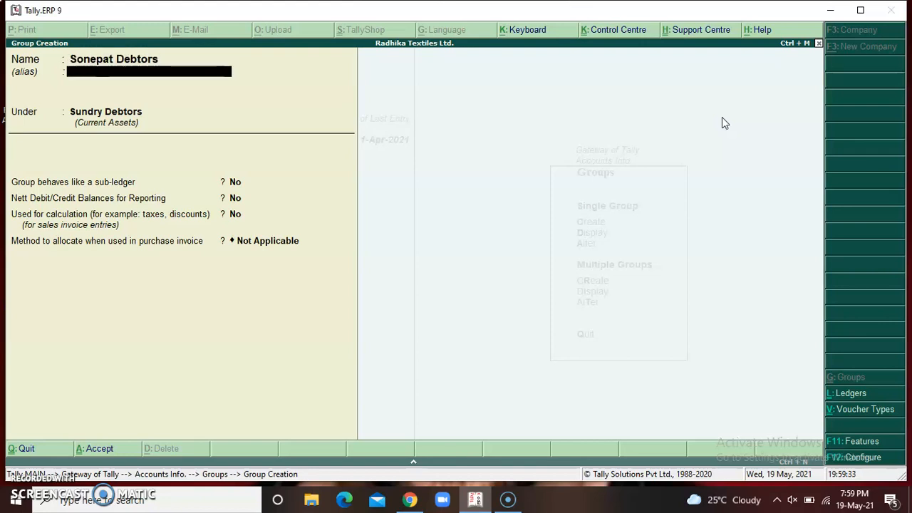
key(Return)
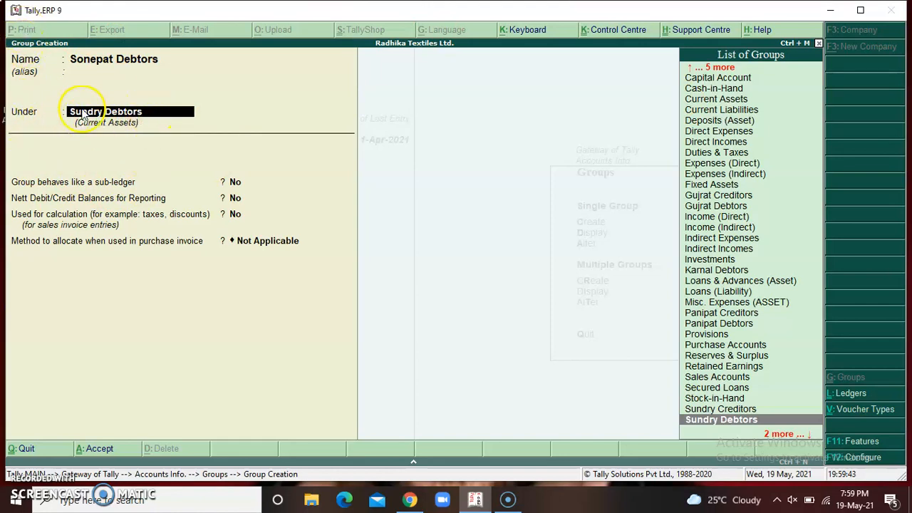
key(Return)
Make Sonepat Debtors behave like a sub-ledger, keeping No for nett balances and calculation use, and Not Applicable for allocation.
text(yes)
key(Return)
key(Return)
key(Return)
key(Return)
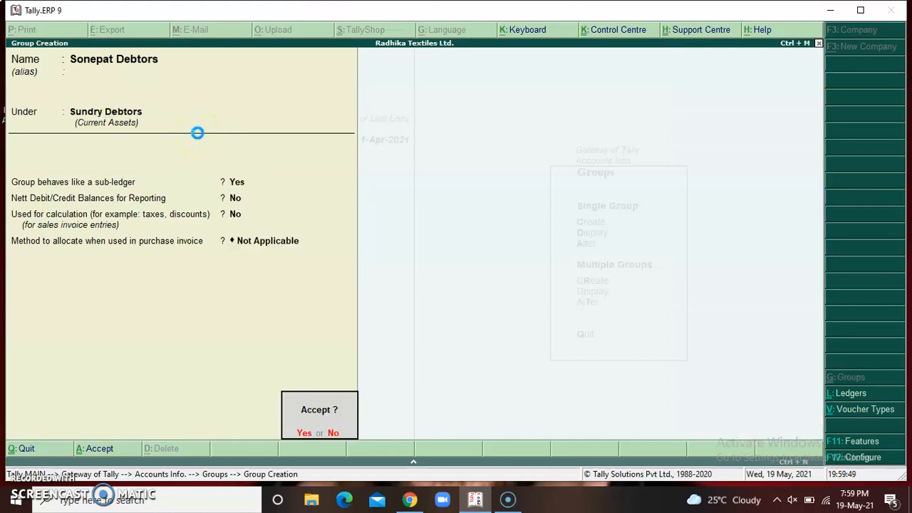
Save the Sonepat Debtors group and leave group creation without starting another group.
key(Return)
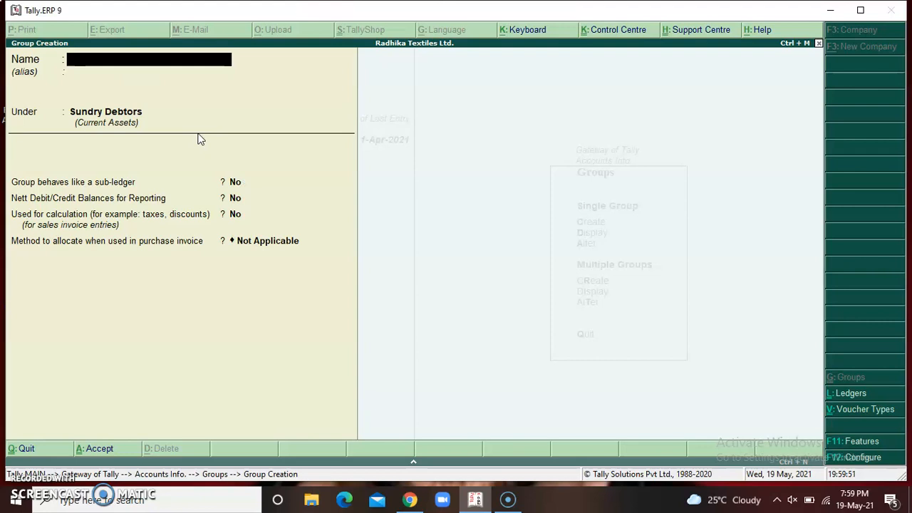
key(Escape)
key(Return)
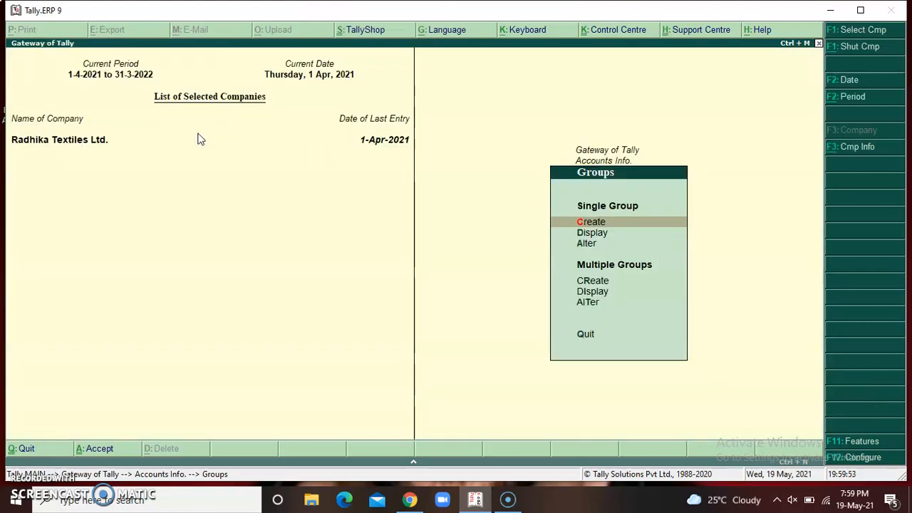
Look through the list of existing single groups for the newly created Karnal Debtors and Sonepat Debtors.
key(Down)
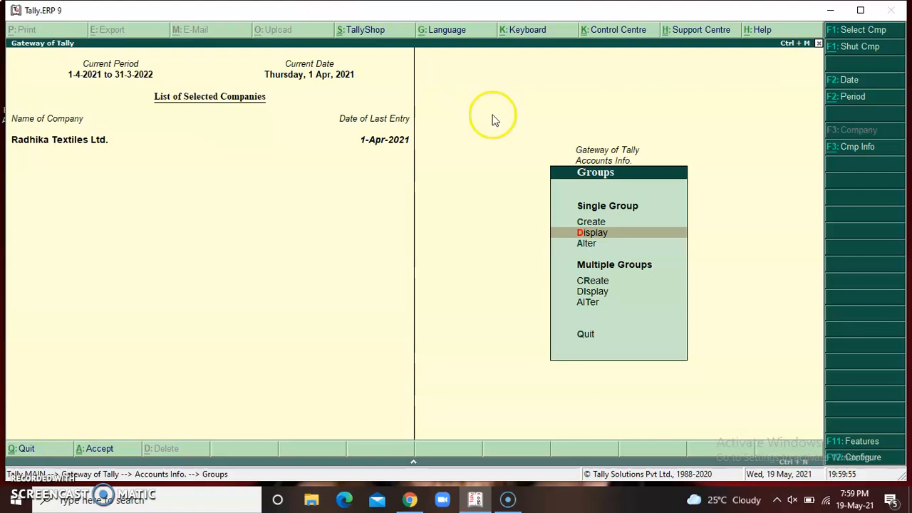
click(585, 241)
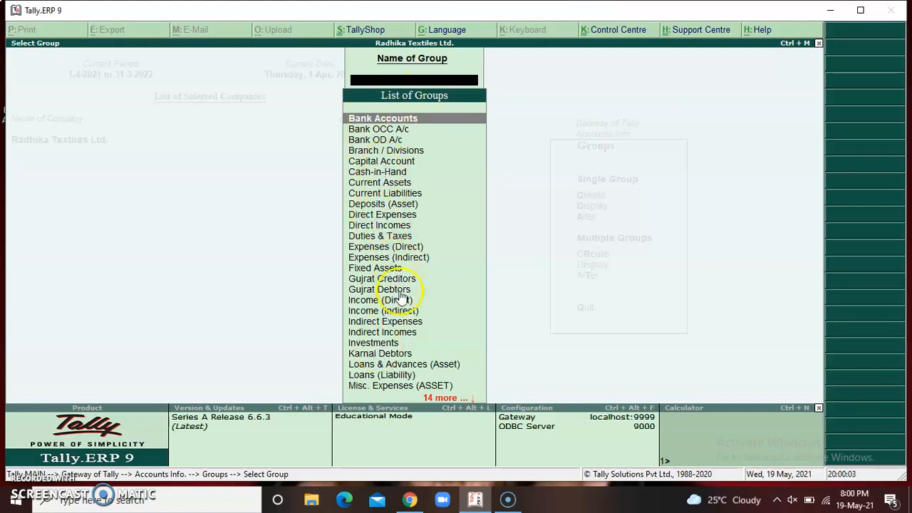
key(Down)
key(Down)
key(Down)
key(Down)
key(Down)
key(Down)
key(Down)
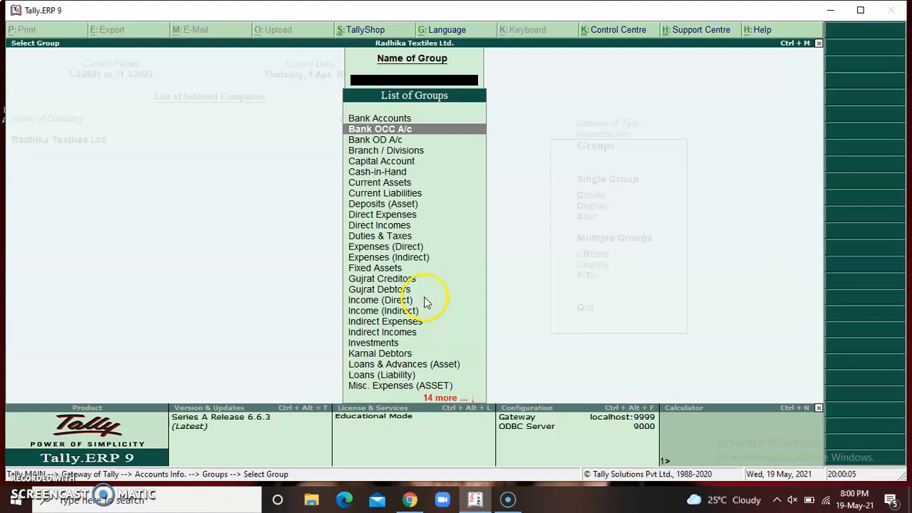
key(Down)
key(Down)
key(Down)
key(Down)
key(Down)
key(Down)
key(Down)
key(Down)
key(Down)
key(Down)
key(Down)
key(Down)
key(Down)
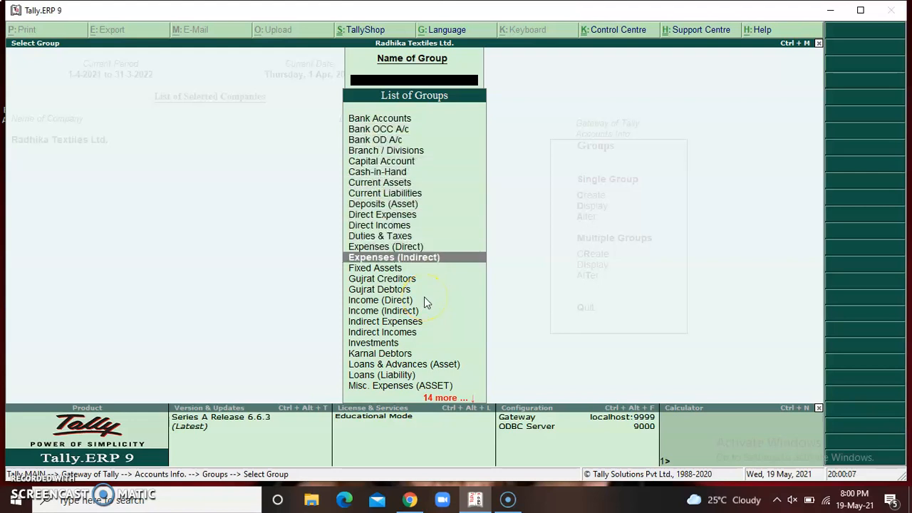
key(Down)
key(Down)
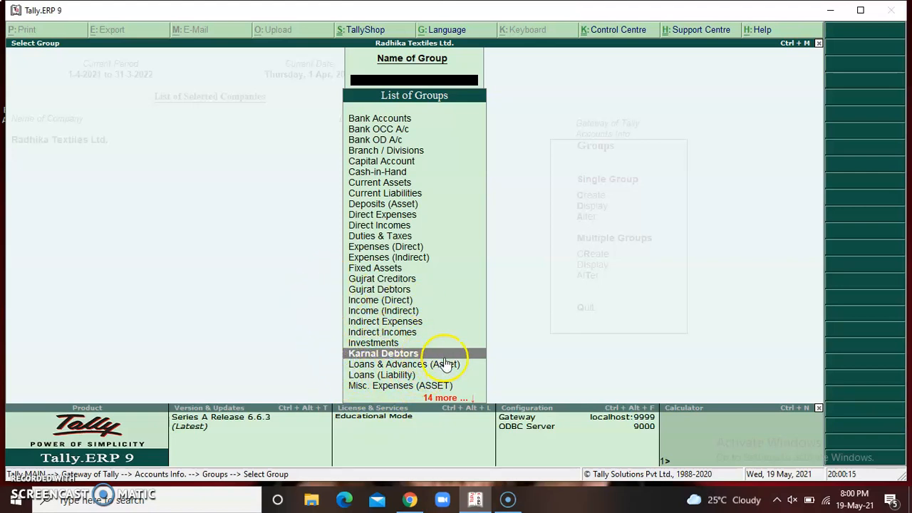
key(Down)
key(Down)
key(Down)
key(Down)
key(Down)
key(Down)
key(Up)
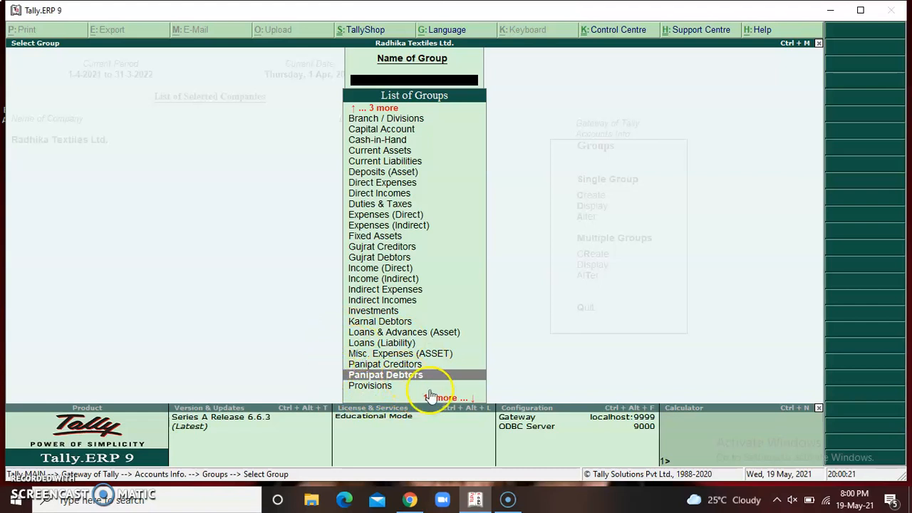
scroll(431, 396, down, 8)
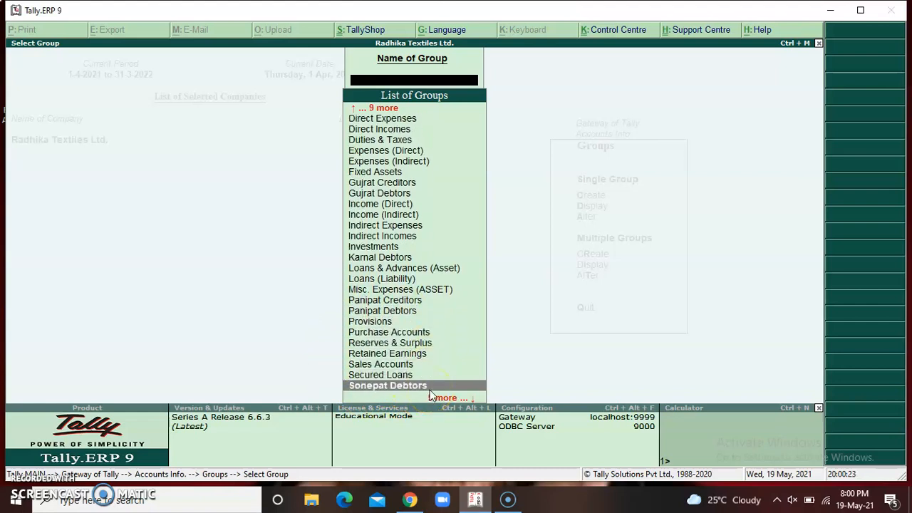
scroll(431, 396, up, 1)
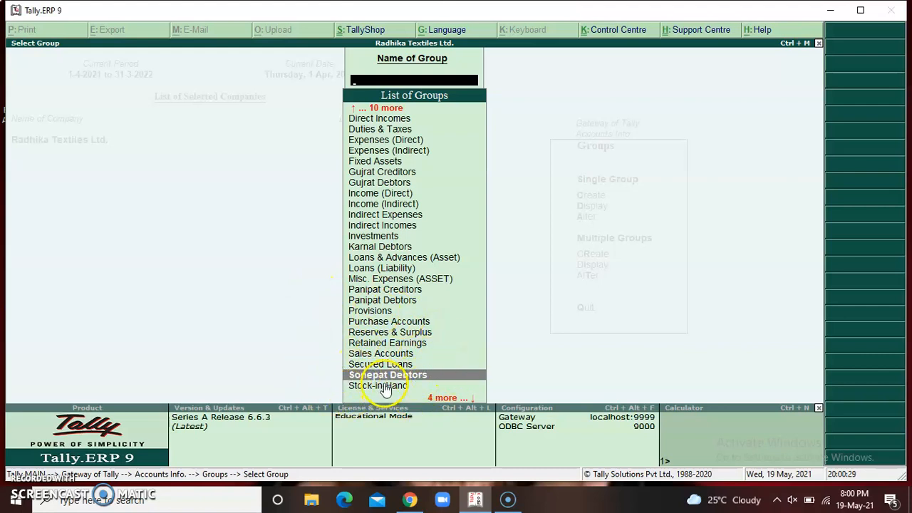
key(Escape)
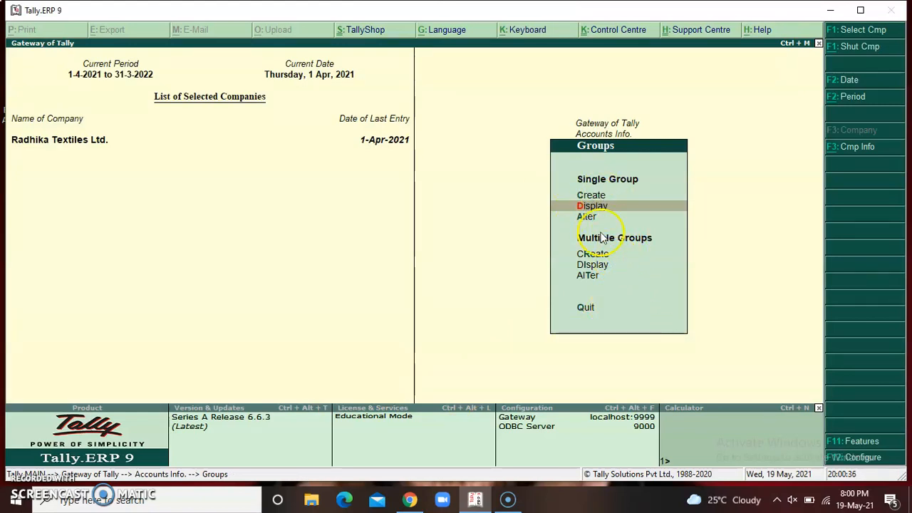
Start creating a single ledger named Ram Co. Ltd. and leave its alias blank.
key(Escape)
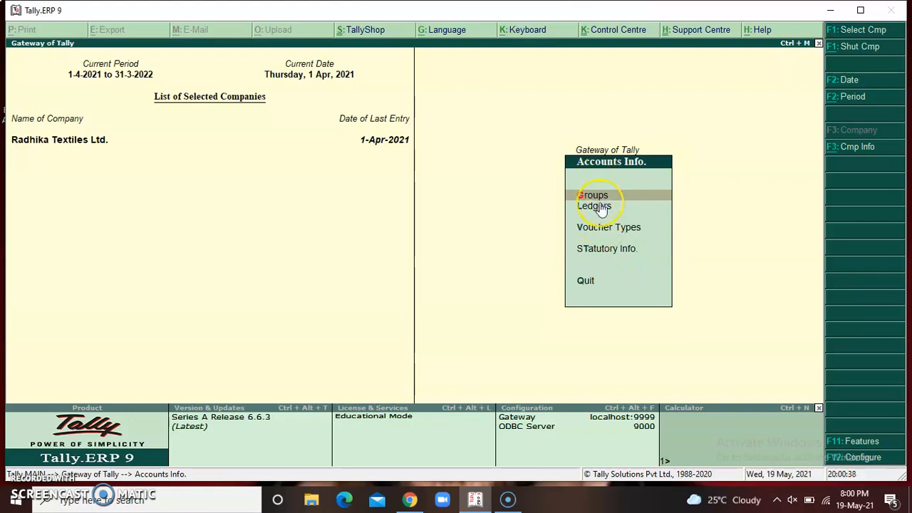
click(602, 207)
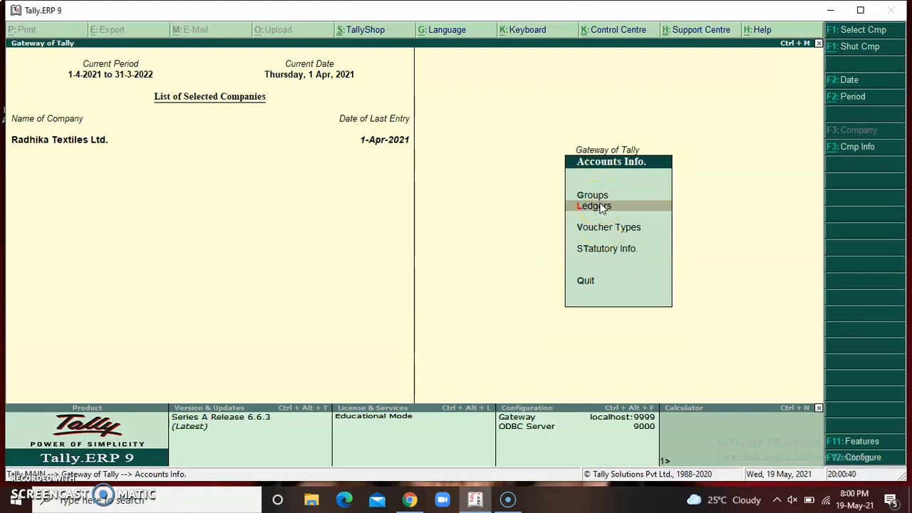
click(601, 207)
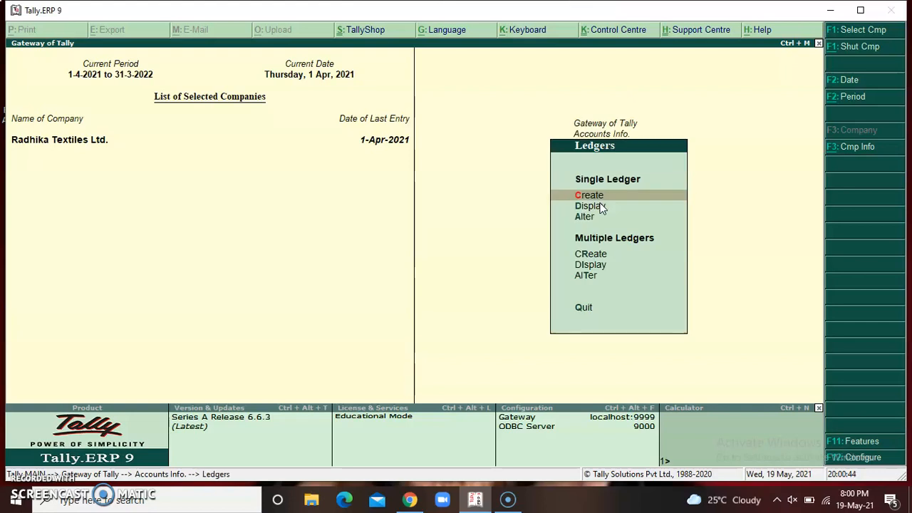
click(597, 198)
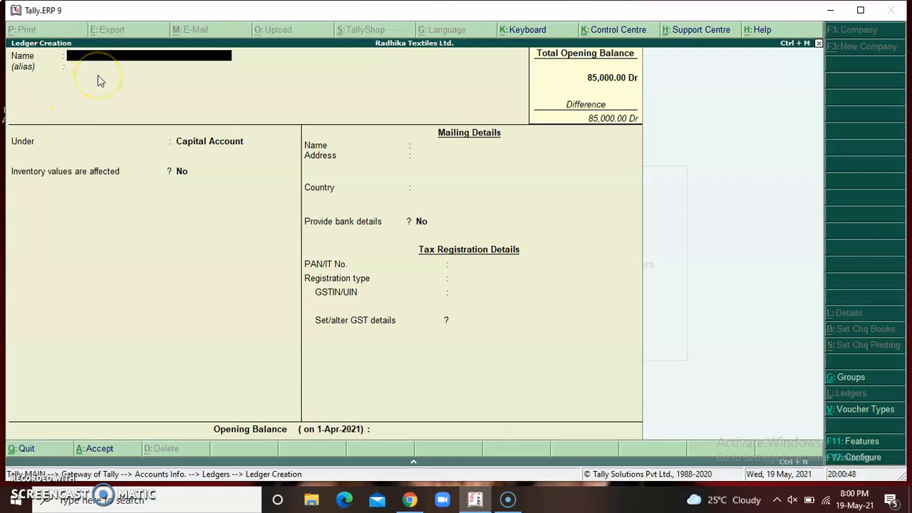
text(Ram Co. Ltd.)
key(Return)
key(Return)
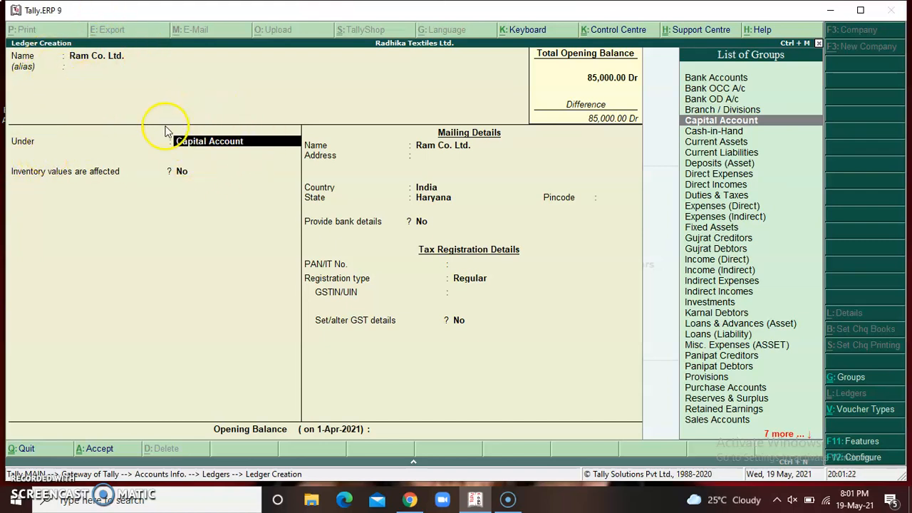
Place the Ram Co. Ltd. ledger under the Karnal Debtors group instead of Capital Account.
key(Down)
key(Down)
key(Down)
key(Down)
key(Down)
key(Down)
key(Down)
key(Down)
key(Down)
key(Down)
key(Down)
key(Down)
key(Down)
key(Down)
key(Down)
key(Down)
key(Down)
key(Down)
key(Down)
key(Down)
key(Down)
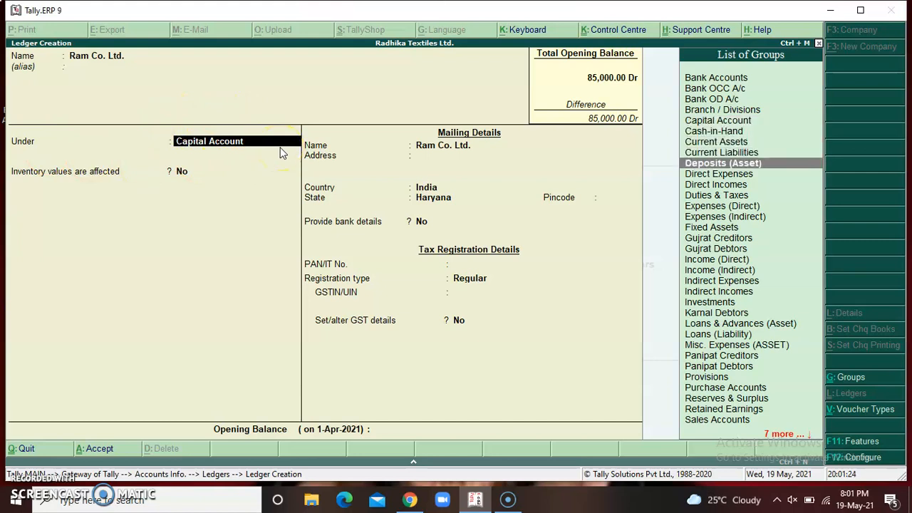
key(End)
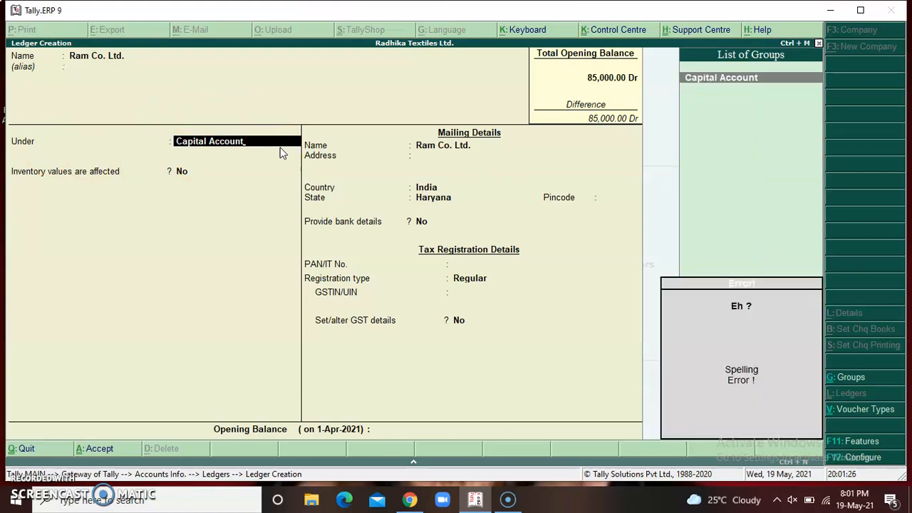
key(BackSpace)
key(BackSpace)
key(BackSpace)
key(BackSpace)
key(BackSpace)
key(BackSpace)
key(BackSpace)
key(BackSpace)
key(BackSpace)
key(BackSpace)
key(BackSpace)
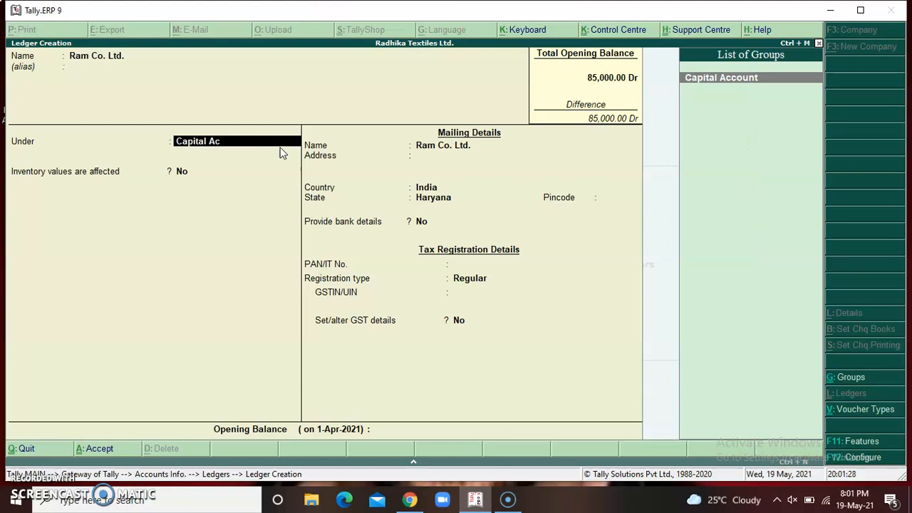
key(BackSpace)
key(BackSpace)
key(BackSpace)
key(BackSpace)
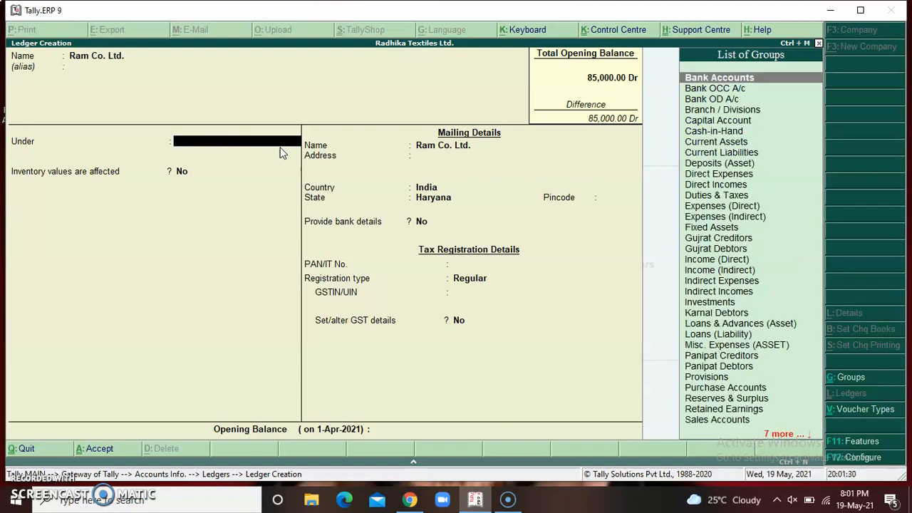
text(Kar)
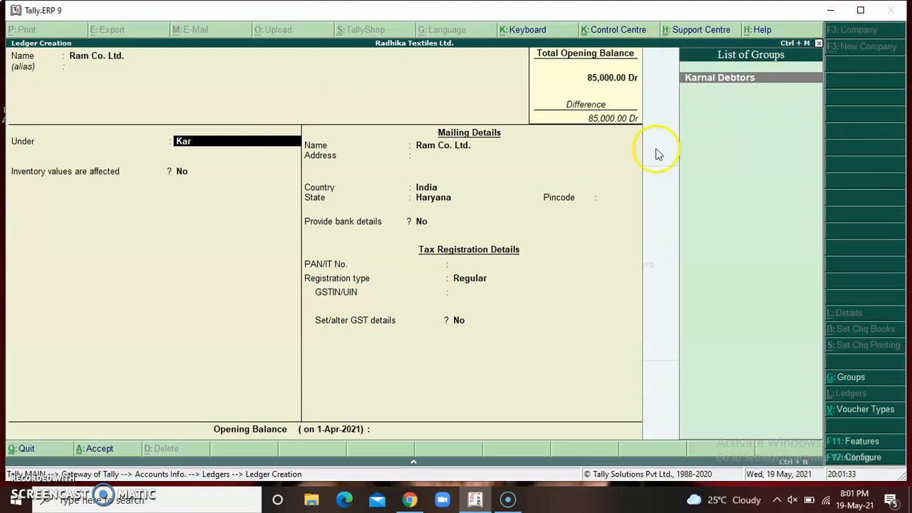
key(Return)
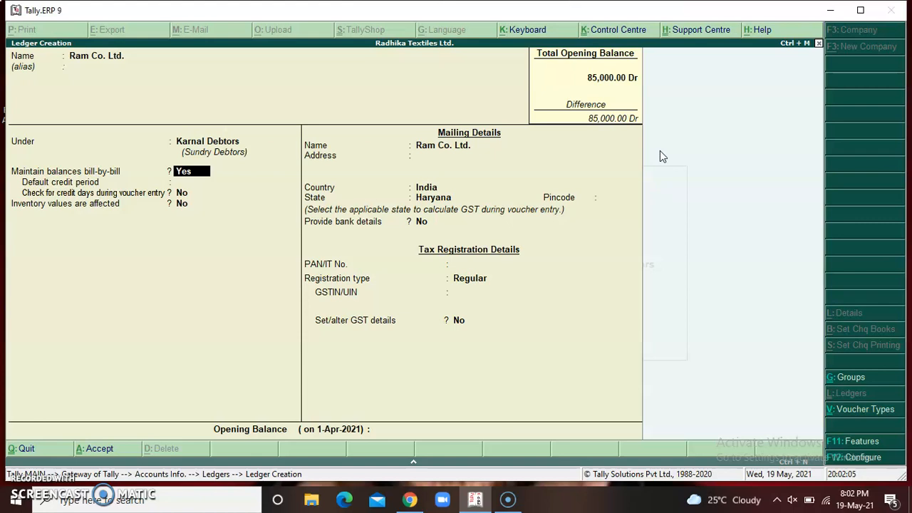
Keep bill-by-bill balances at Yes, leave the default credit period blank, and keep No for the credit days check and inventory values.
key(Return)
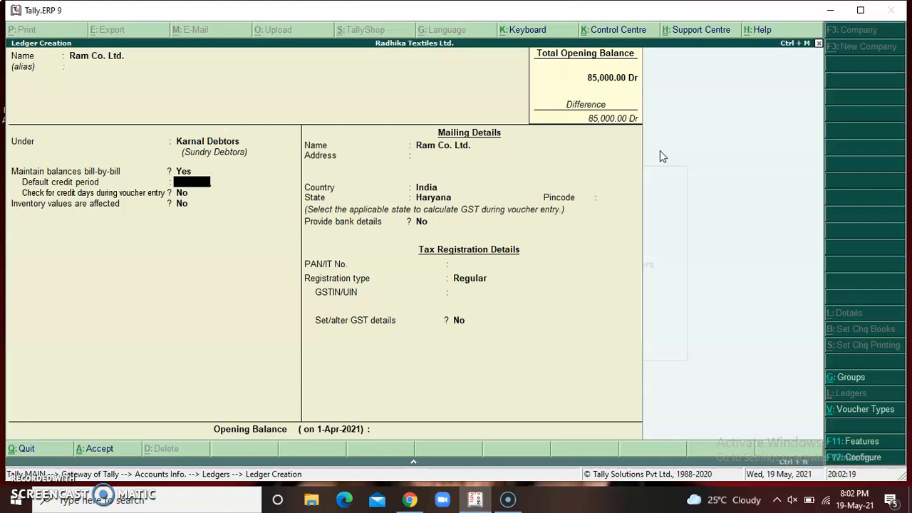
key(Return)
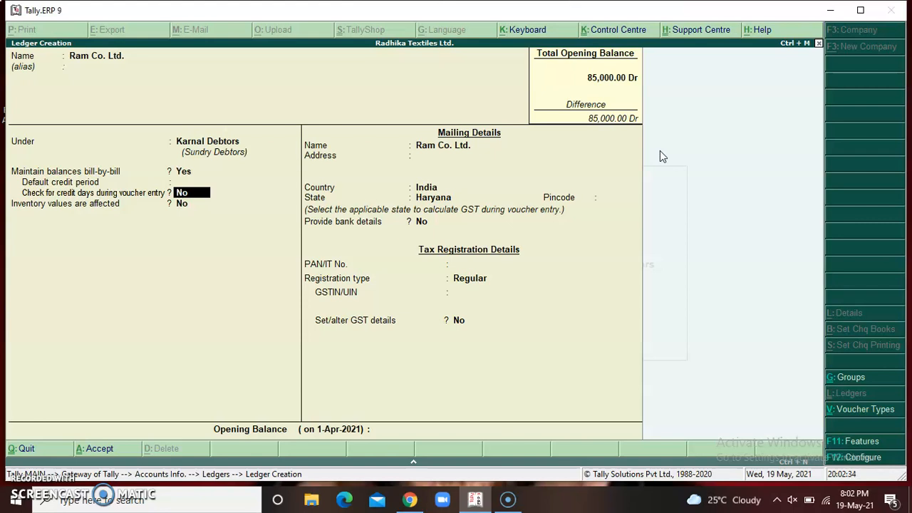
key(Return)
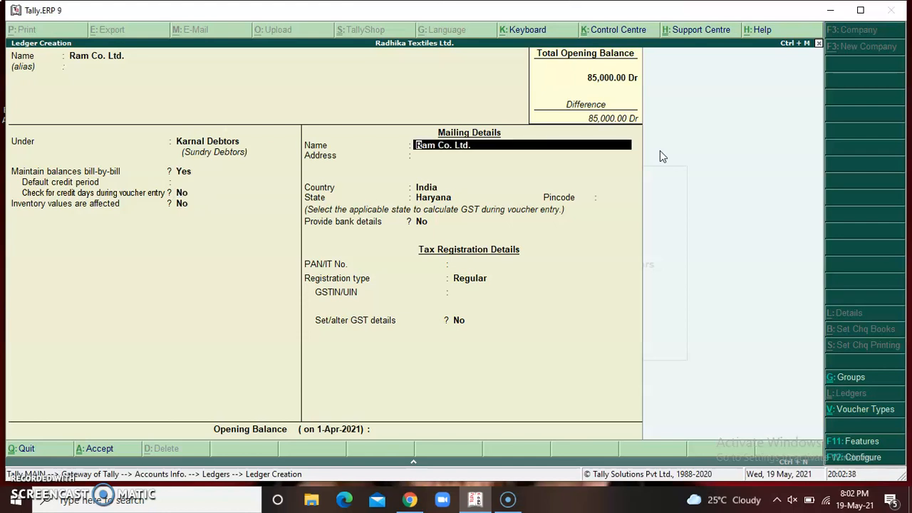
Keep Ram Co. Ltd. as the mailing name, fill in the address and pincode, and keep India and Haryana.
key(Return)
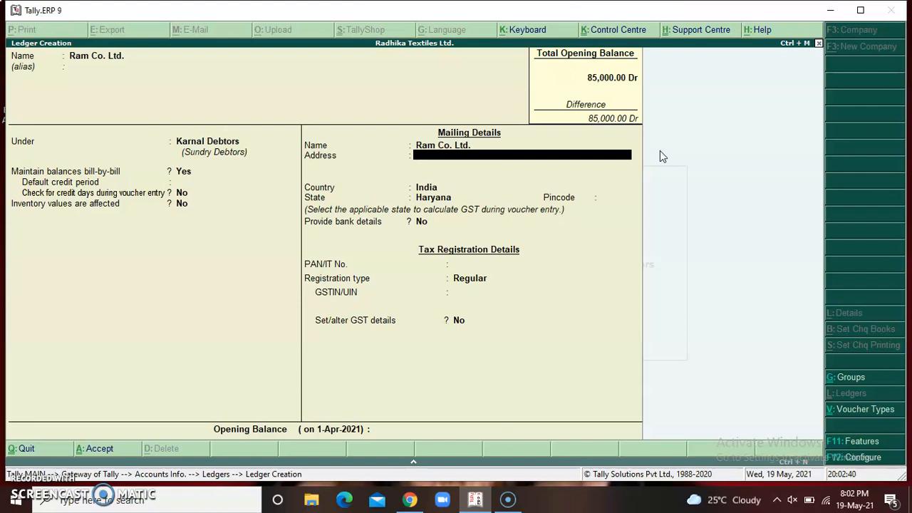
text(Karnal)
key(Return)
key(Return)
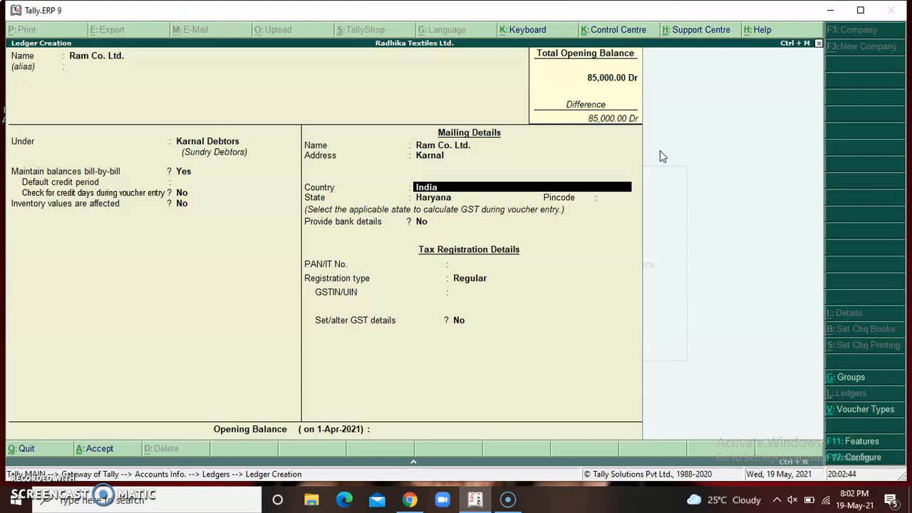
key(Return)
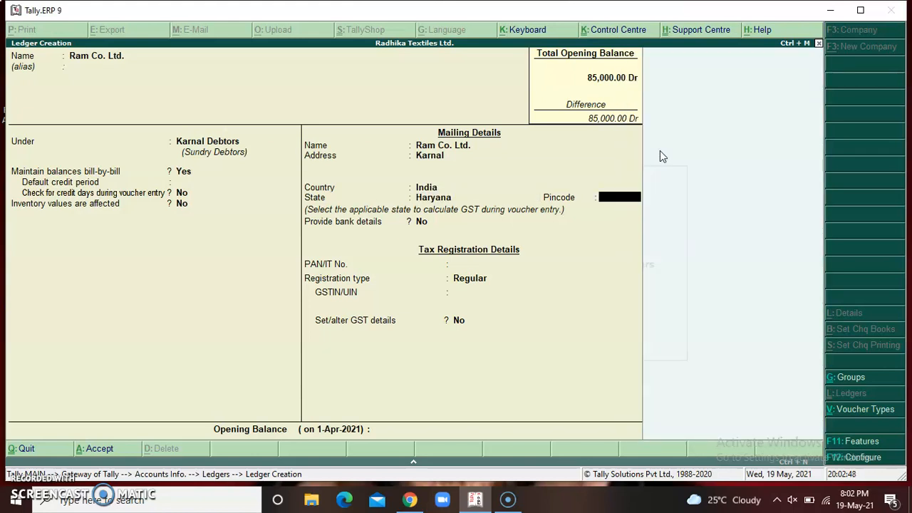
text(165895)
key(Return)
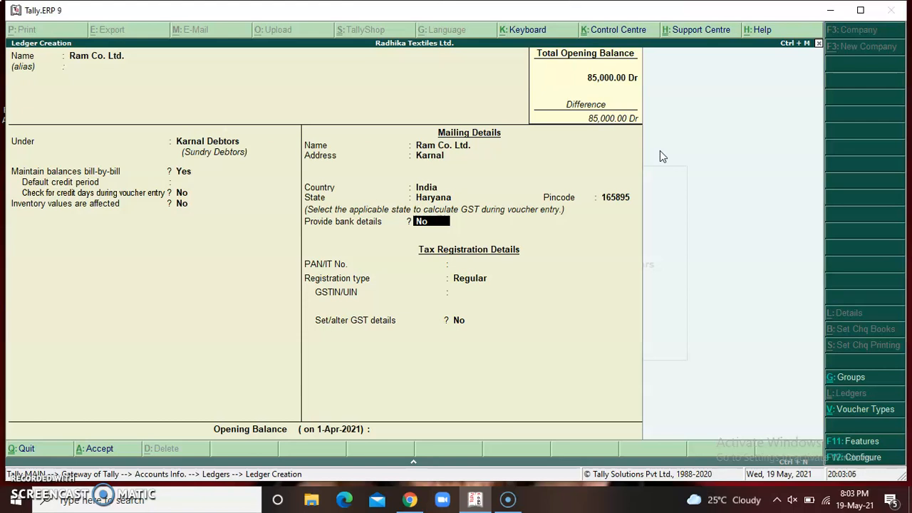
Set bank details to Yes for Ram Co. Ltd. and choose Cheque crossed using A/c Payee as the transaction type.
text(yes)
key(Return)
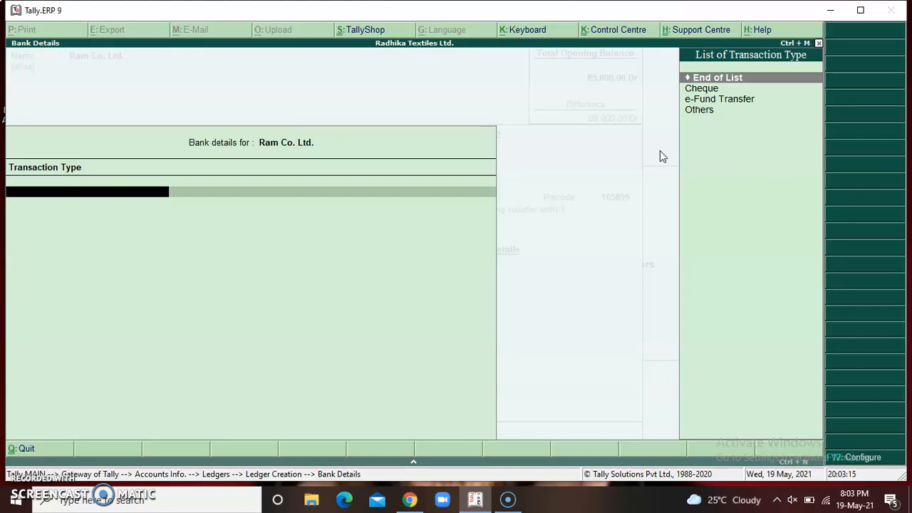
key(Down)
key(Down)
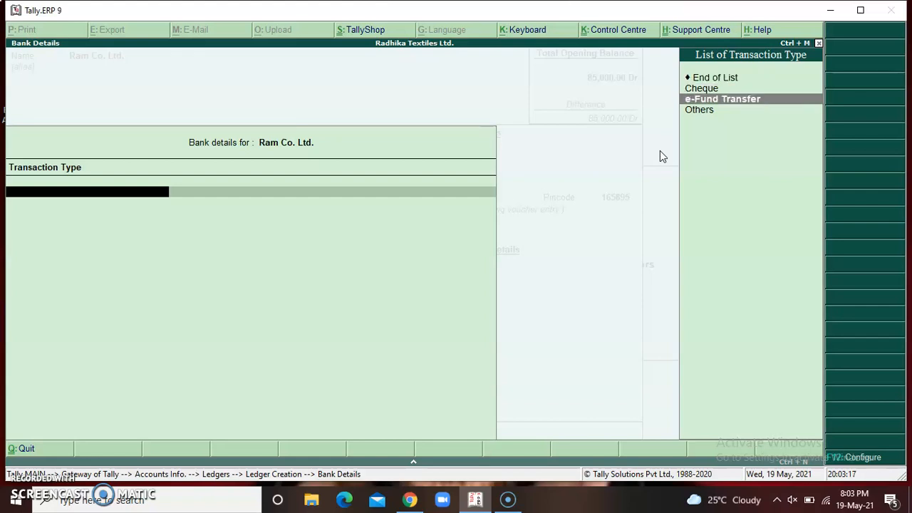
key(Down)
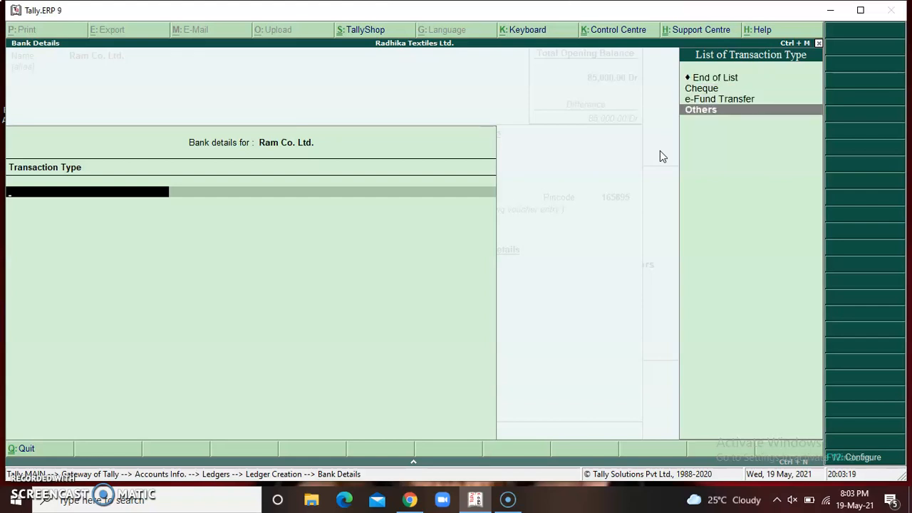
key(Up)
key(Up)
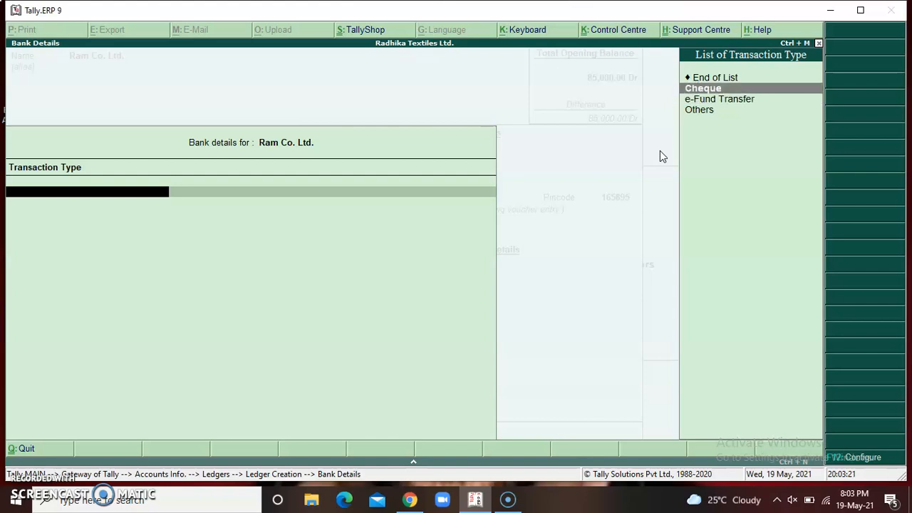
key(Return)
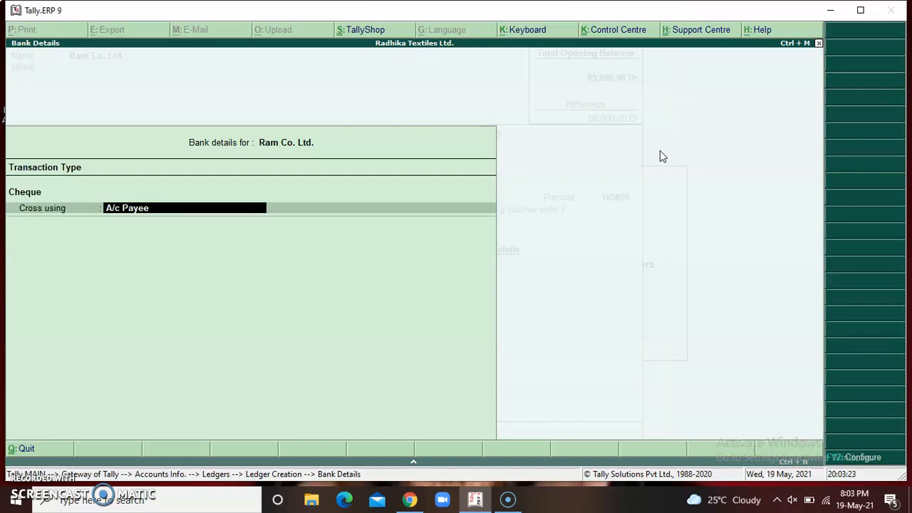
key(BackSpace)
key(Return)
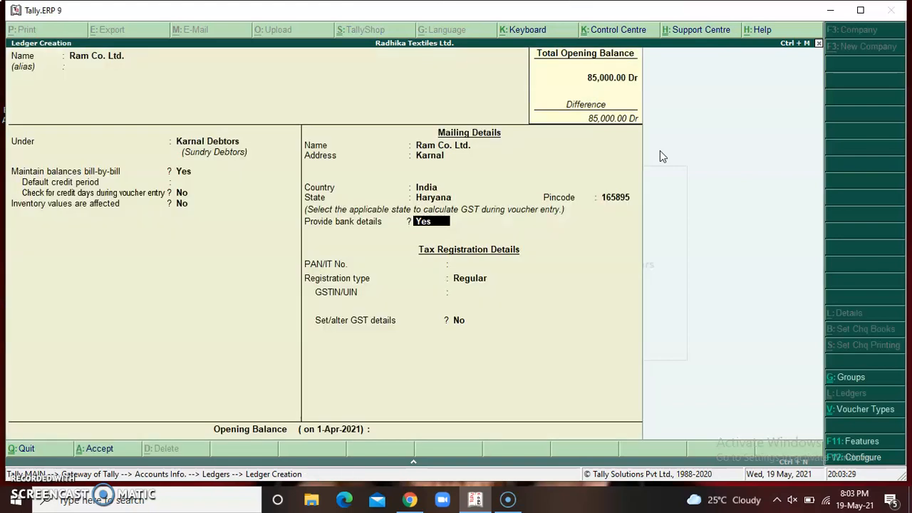
Set providing bank details to No for Ram Co. Ltd. and enter the company's PAN/IT number.
text(no)
key(Return)
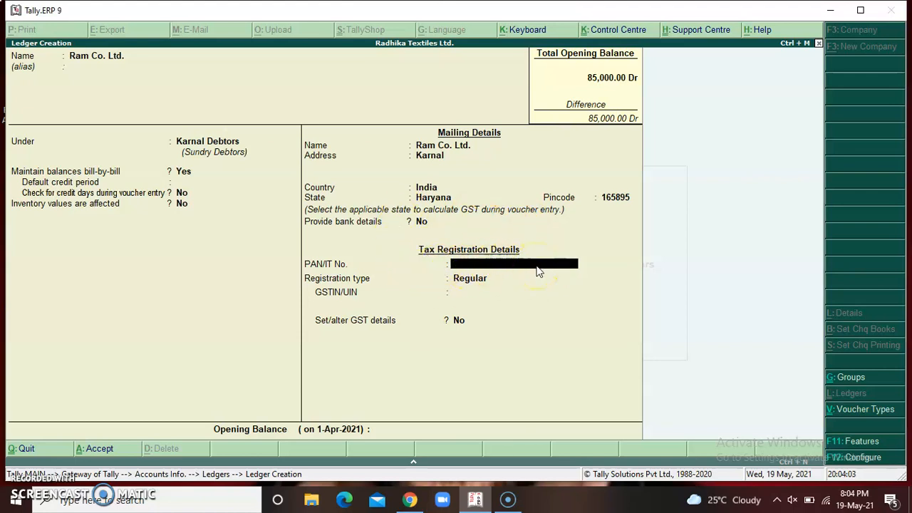
text(KDUJ152462)
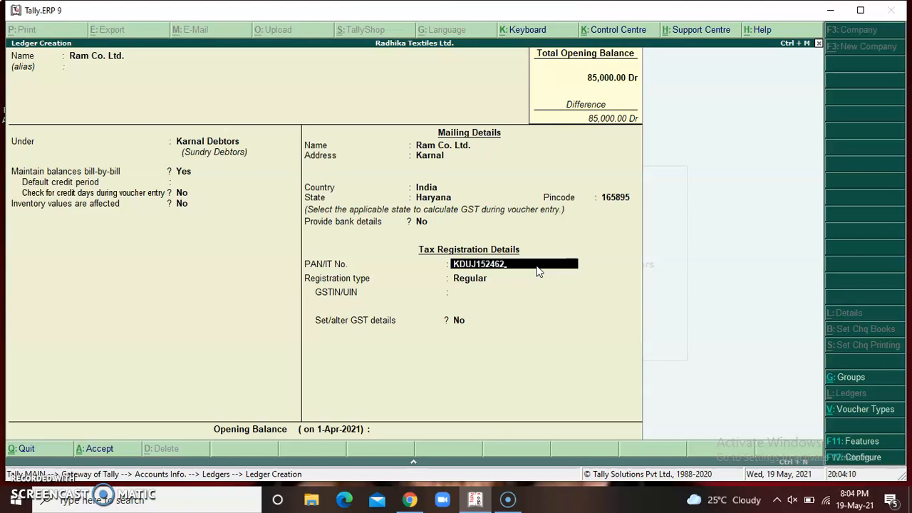
key(Return)
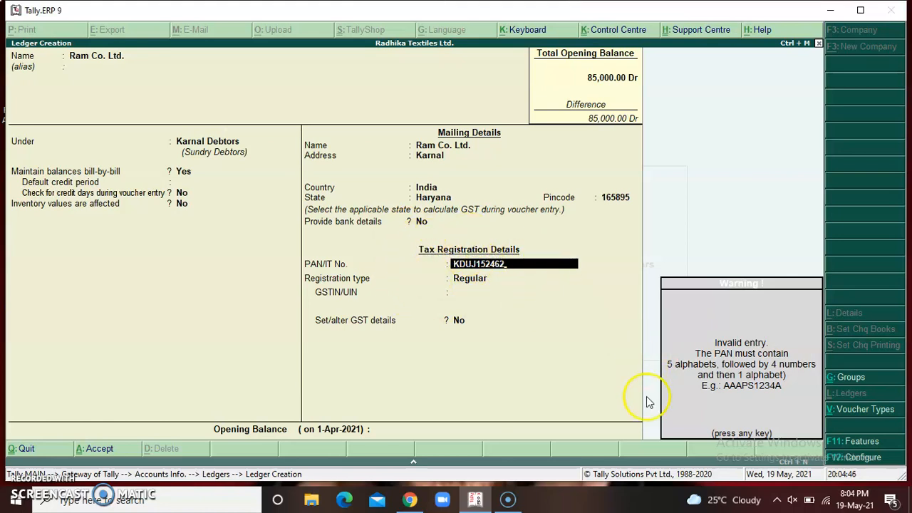
key(Return)
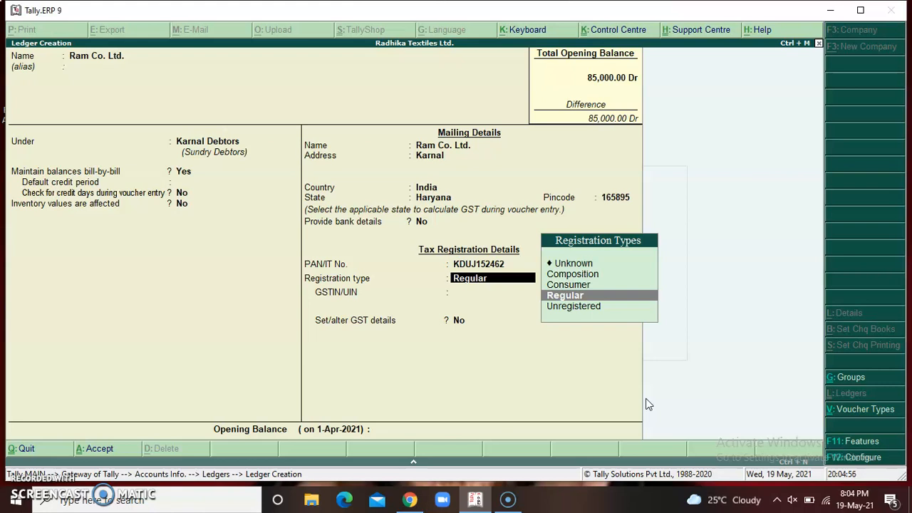
Keep Regular as the registration type for Ram Co. Ltd. and enter the party's GSTIN/UIN.
key(Up)
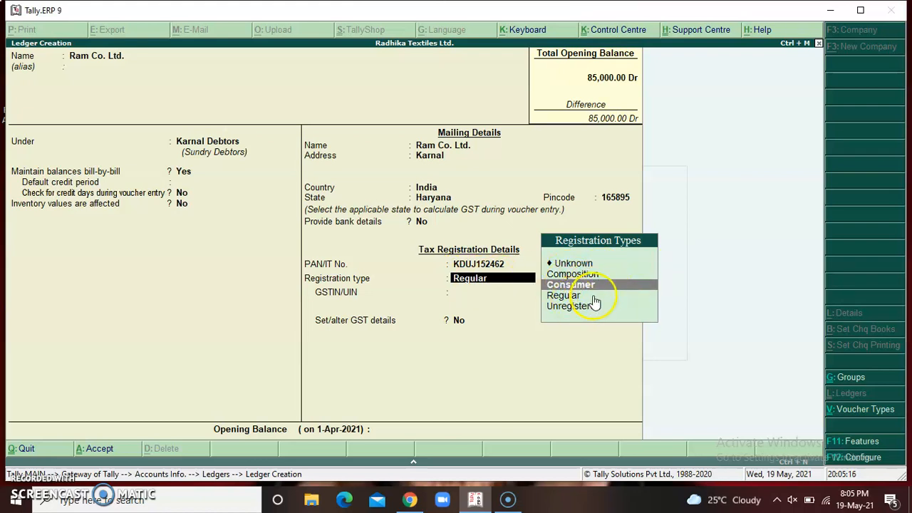
key(Down)
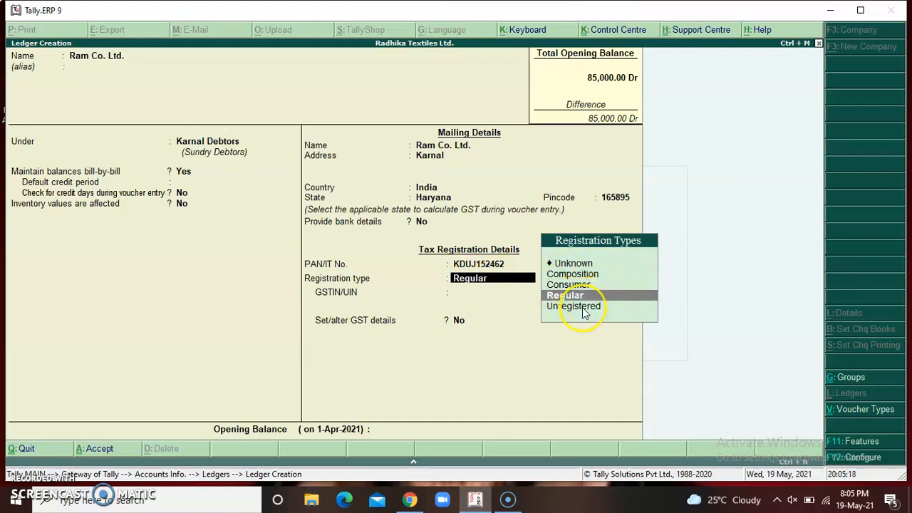
key(Return)
text(HDDLLKJALK)
key(BackSpace)
key(BackSpace)
key(BackSpace)
key(BackSpace)
key(BackSpace)
key(BackSpace)
key(BackSpace)
key(BackSpace)
text(DDF24545)
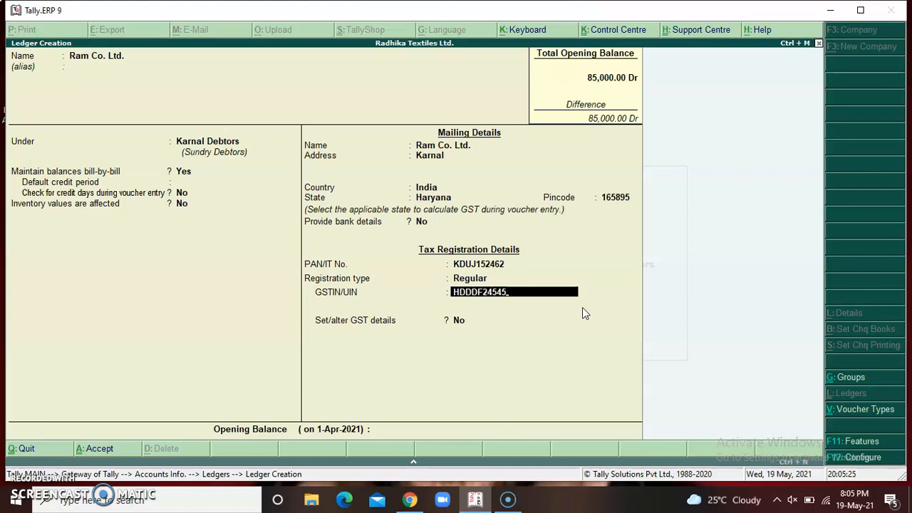
key(Return)
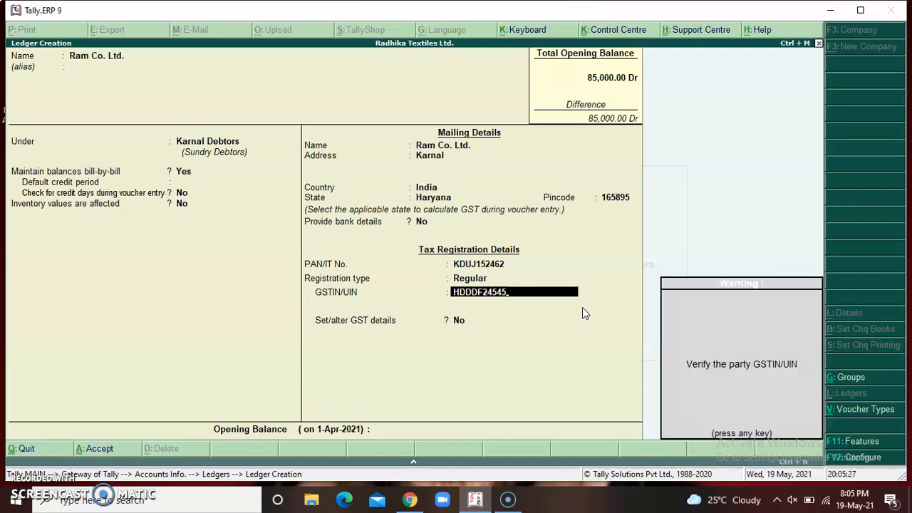
key(Return)
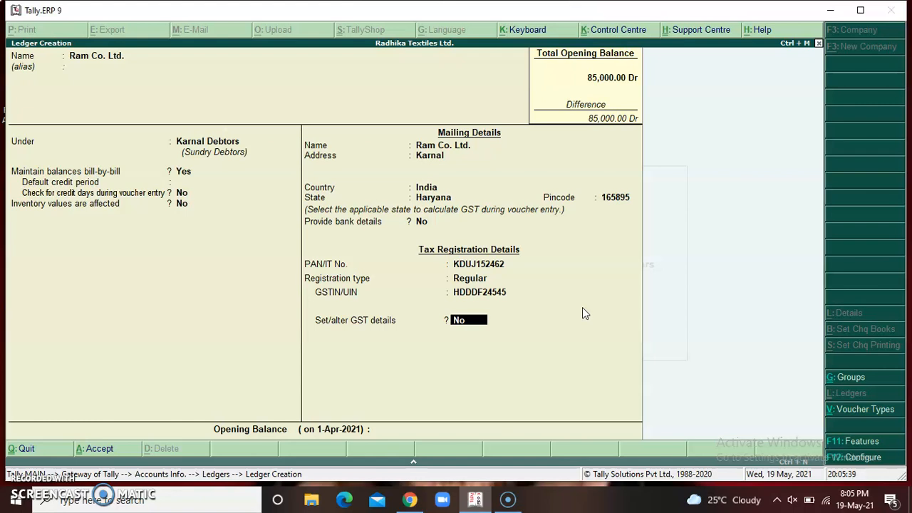
Keep No for altering GST details, leave the opening balance blank, and save the Ram Co. Ltd. ledger, closing ledger creation.
key(Return)
key(Return)
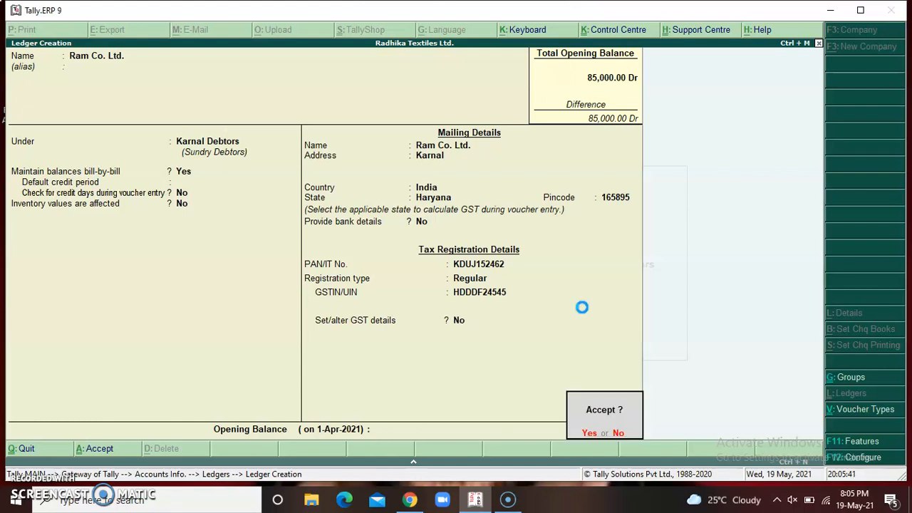
key(Return)
key(Escape)
key(Return)
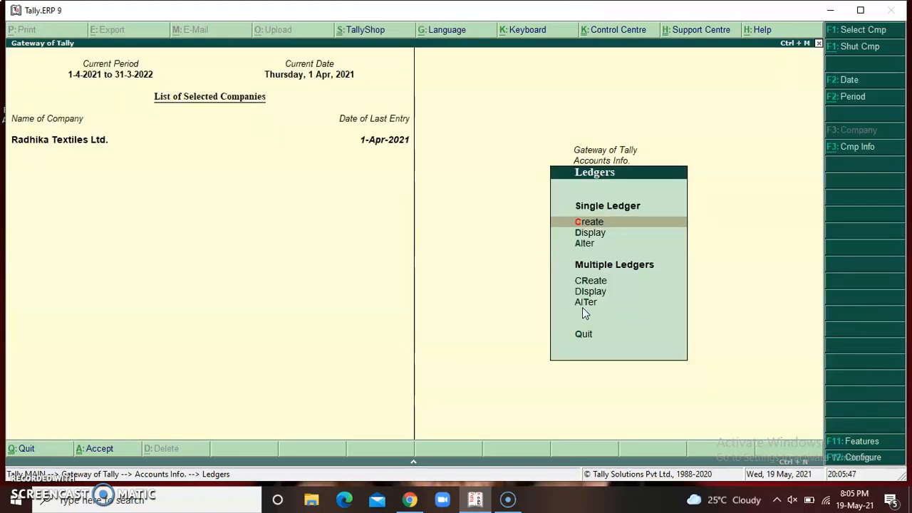
Display the saved Ram Co. Ltd. ledger to review its group, mailing and tax registration details, and return to the ledger list.
key(Down)
key(Return)
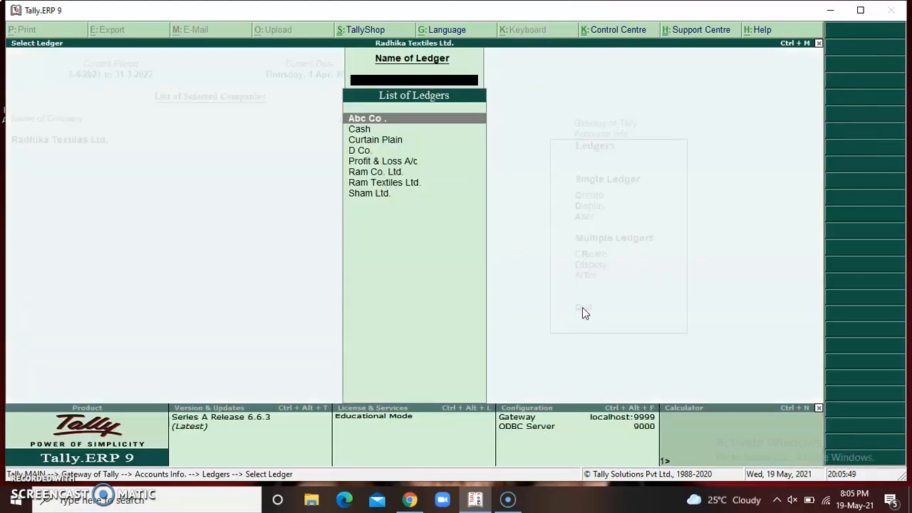
key(Down)
key(Down)
key(Down)
key(Down)
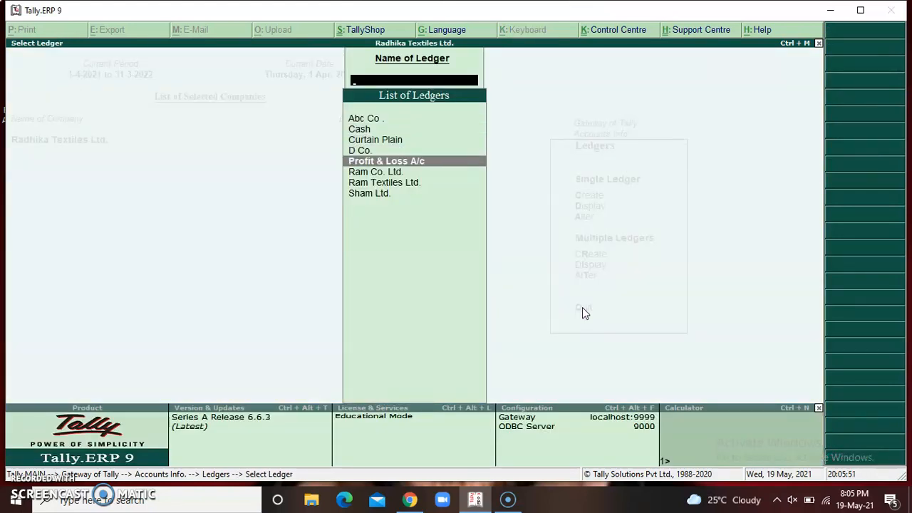
key(Down)
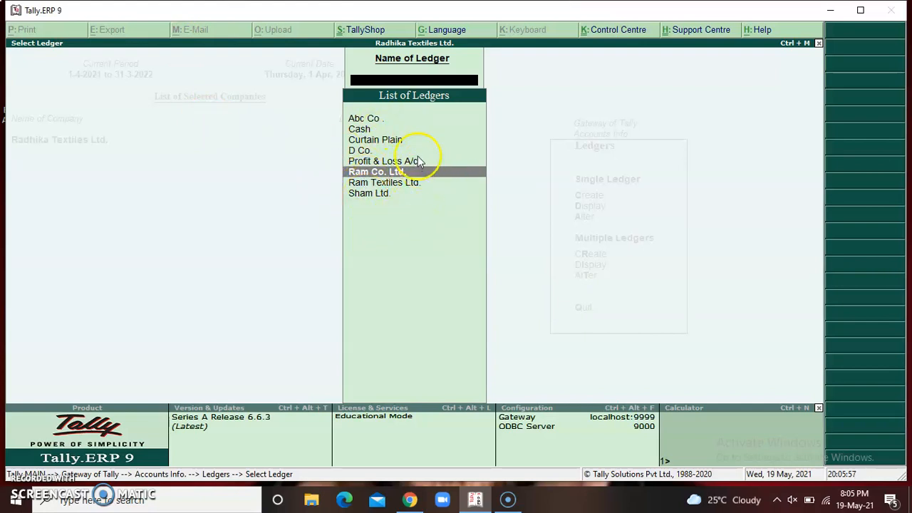
key(Return)
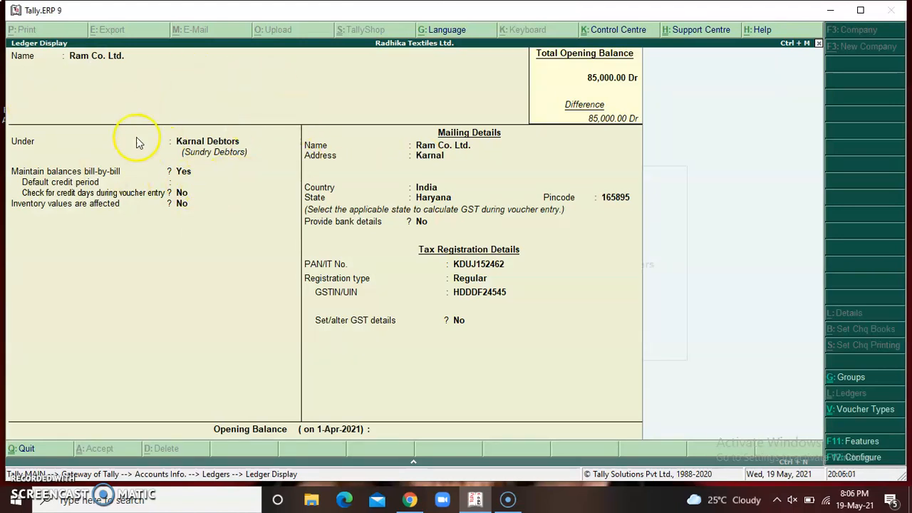
key(Escape)
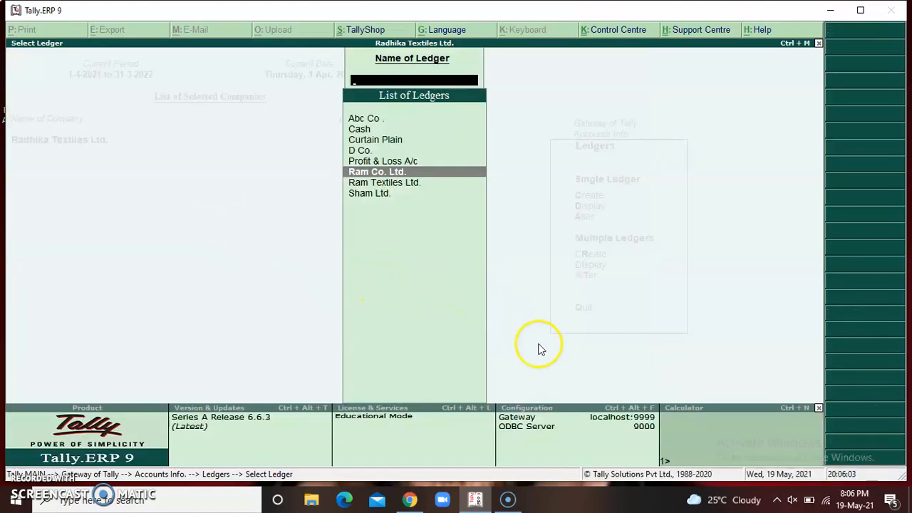